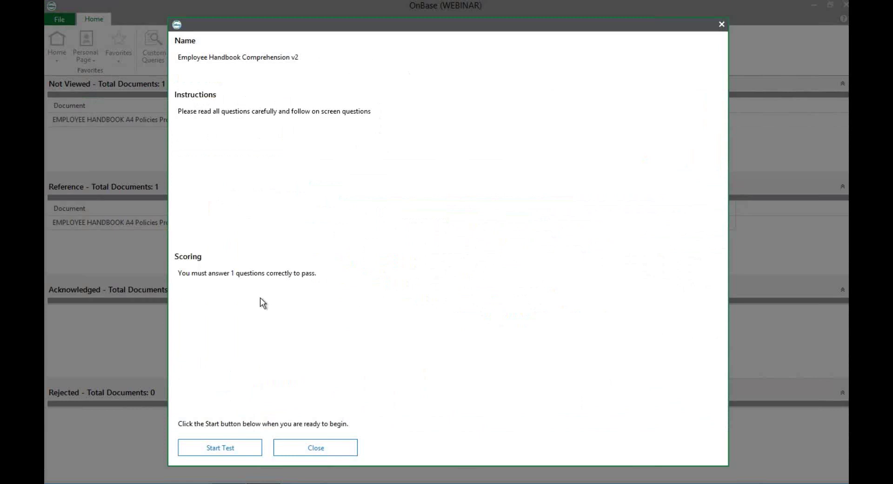
Take the handbook test, answering True and the supervisor/manager question, and submit it for 2 / 2 Passed
{"action": "left_click", "coordinate": [212, 448]}
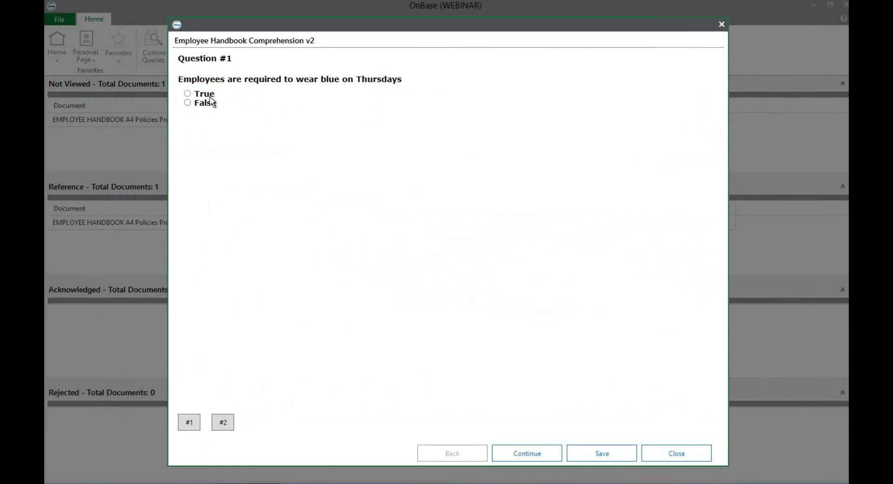
{"action": "left_click", "coordinate": [188, 94]}
{"action": "left_click", "coordinate": [587, 458]}
{"action": "left_click", "coordinate": [223, 422]}
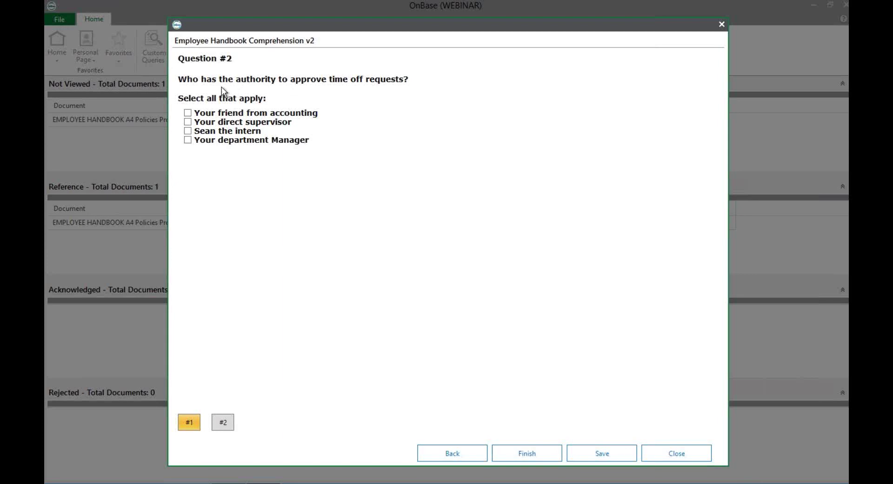
{"action": "left_click", "coordinate": [188, 122]}
{"action": "left_click", "coordinate": [583, 456]}
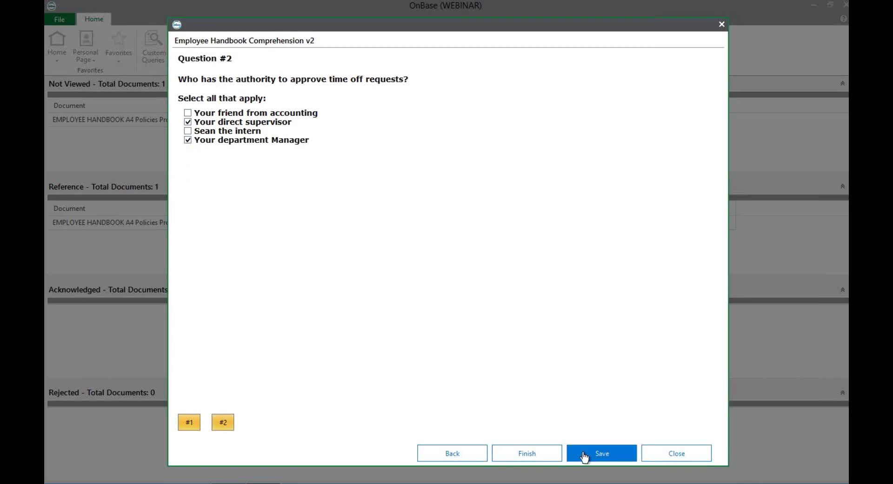
{"action": "left_click", "coordinate": [513, 454]}
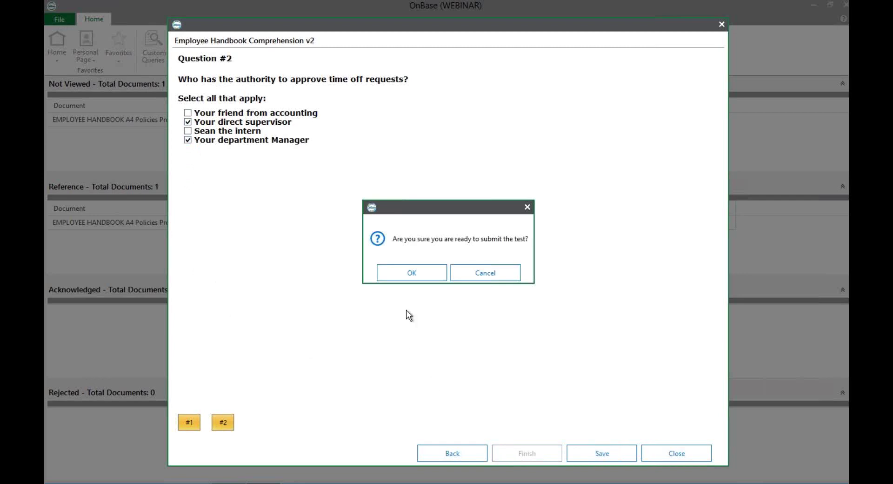
{"action": "left_click", "coordinate": [404, 277]}
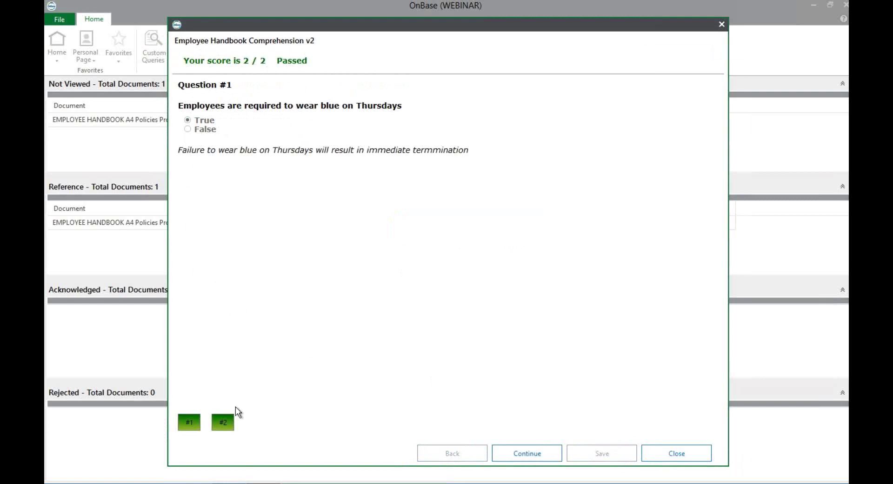
Review the feedback for questions 1 and 2, then finish and close the test feedback
{"action": "left_click", "coordinate": [223, 422]}
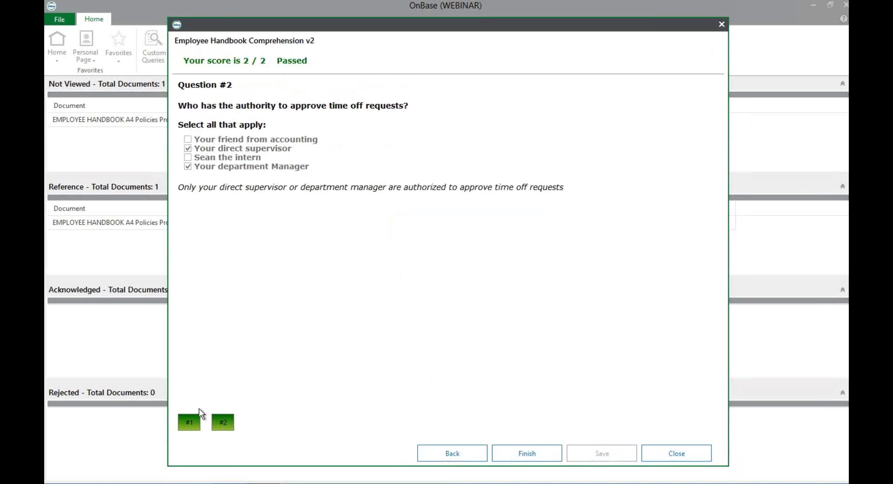
{"action": "left_click", "coordinate": [194, 424]}
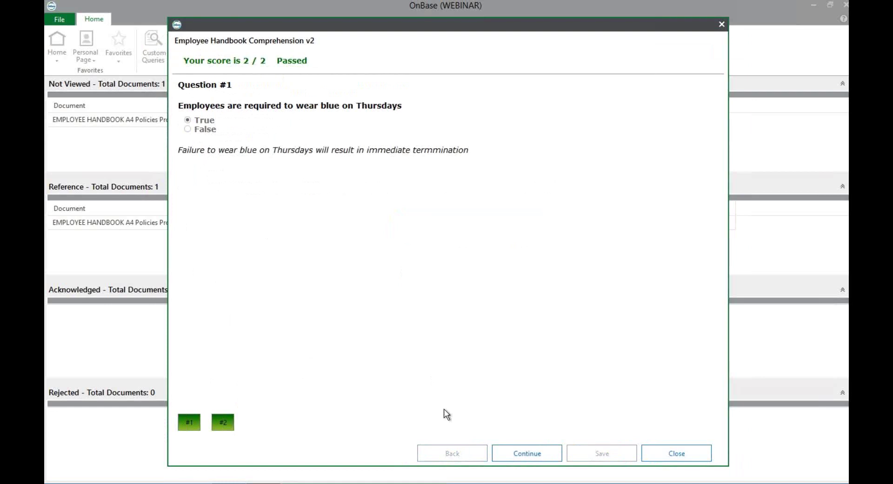
{"action": "left_click", "coordinate": [516, 457]}
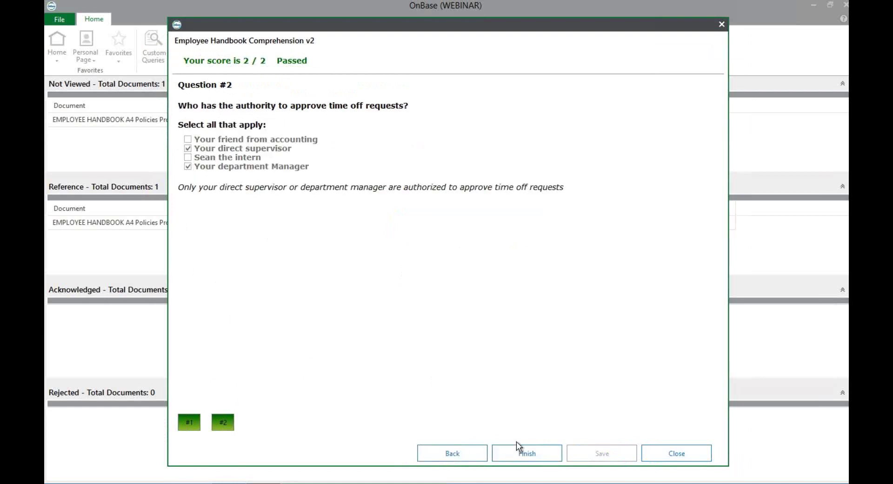
{"action": "left_click", "coordinate": [520, 454]}
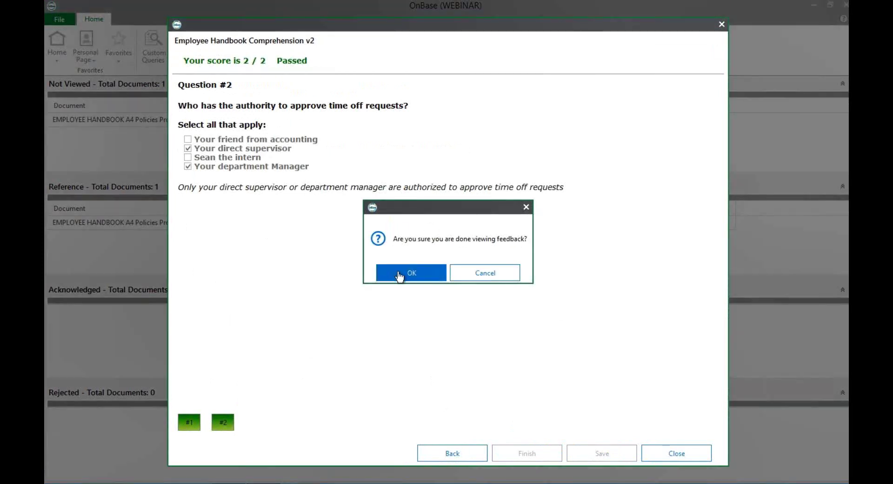
{"action": "left_click", "coordinate": [399, 272]}
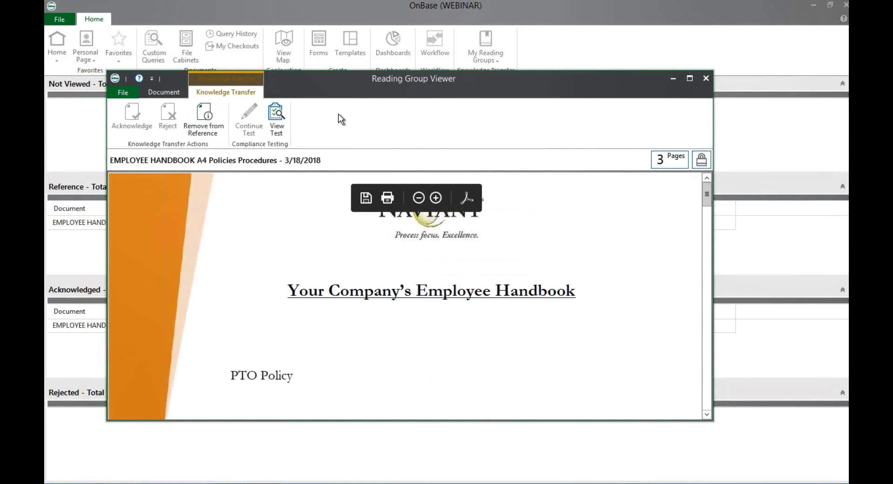
Close the handbook viewer and select the Employee Handbook in the Reference list
{"action": "left_click", "coordinate": [706, 78]}
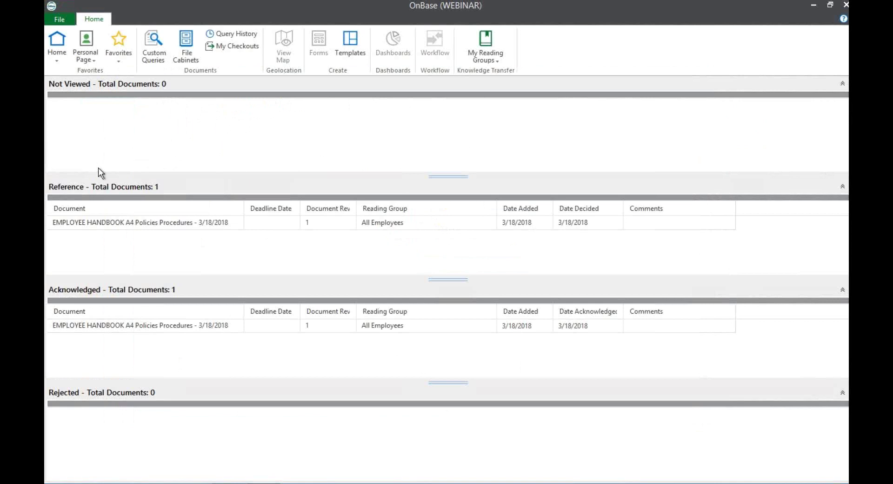
{"action": "left_click", "coordinate": [149, 227]}
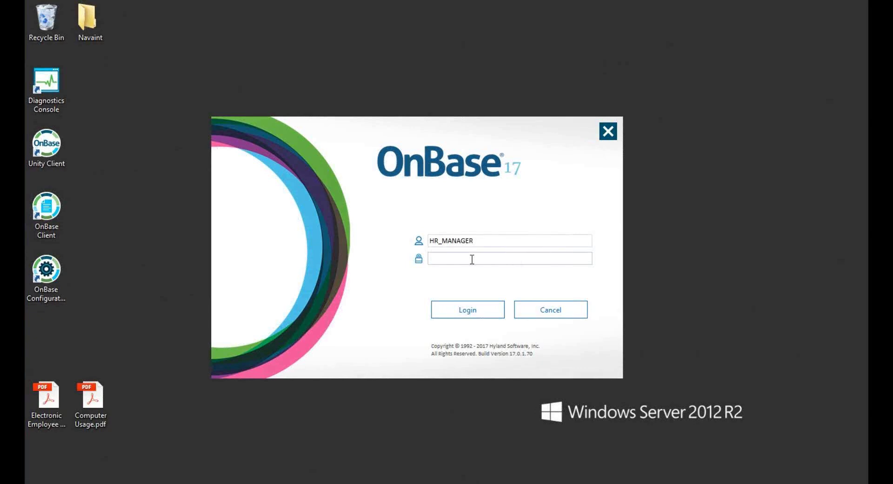
Log in to OnBase with the HR manager account's password
{"action": "type", "text": "••••••••"}
{"action": "key", "text": "Return"}
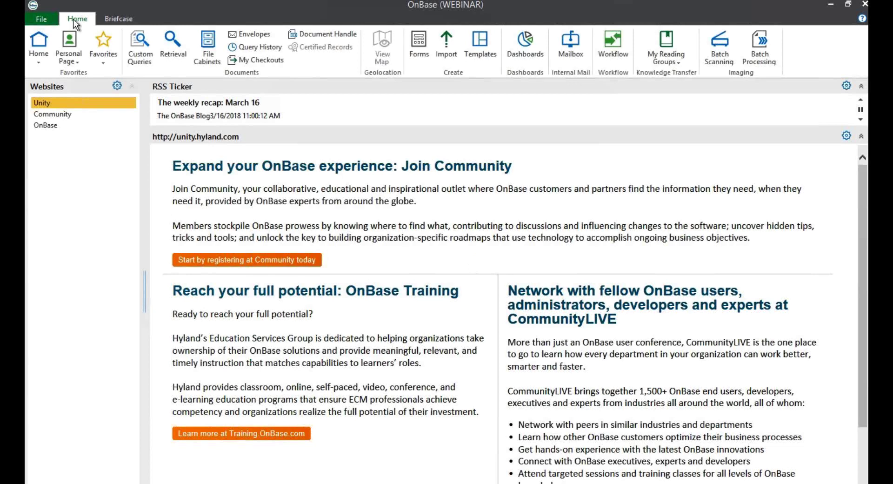
Open DKT Administration from the File > Administration menu
{"action": "left_click", "coordinate": [38, 20]}
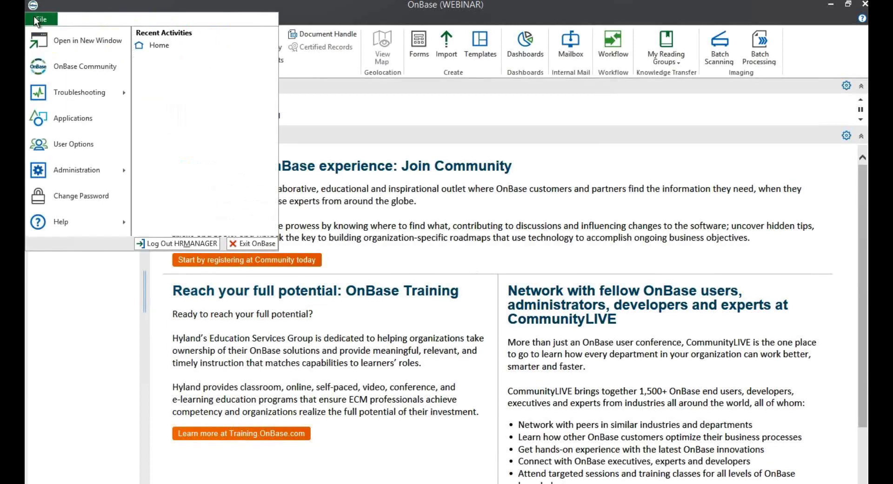
{"action": "left_click", "coordinate": [63, 181]}
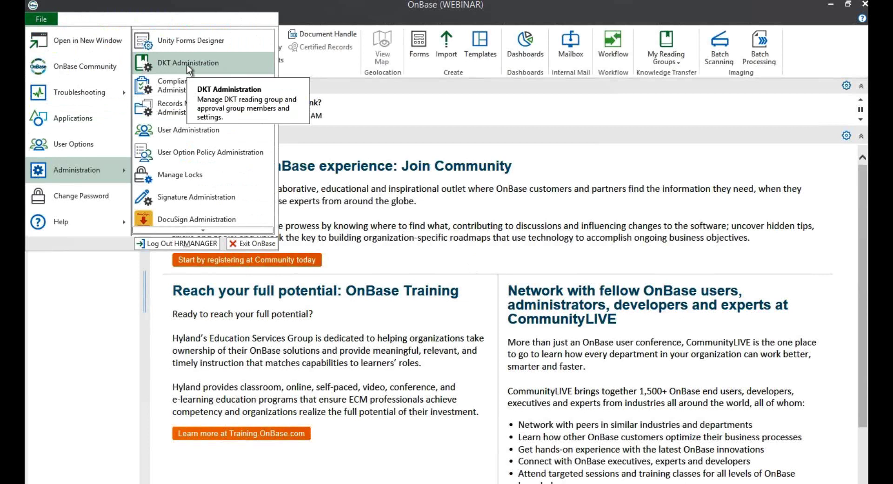
{"action": "left_click", "coordinate": [187, 65]}
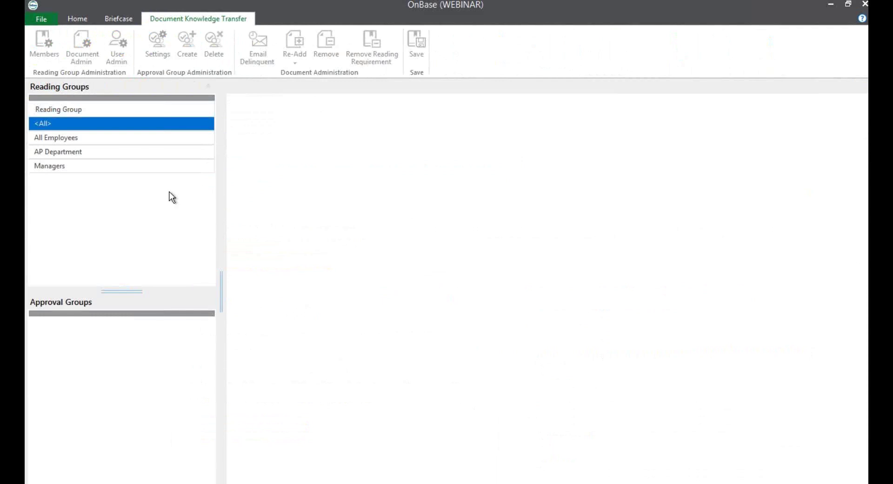
Show the All Employees reading group's members and select its DKT-User user group
{"action": "left_click", "coordinate": [75, 135]}
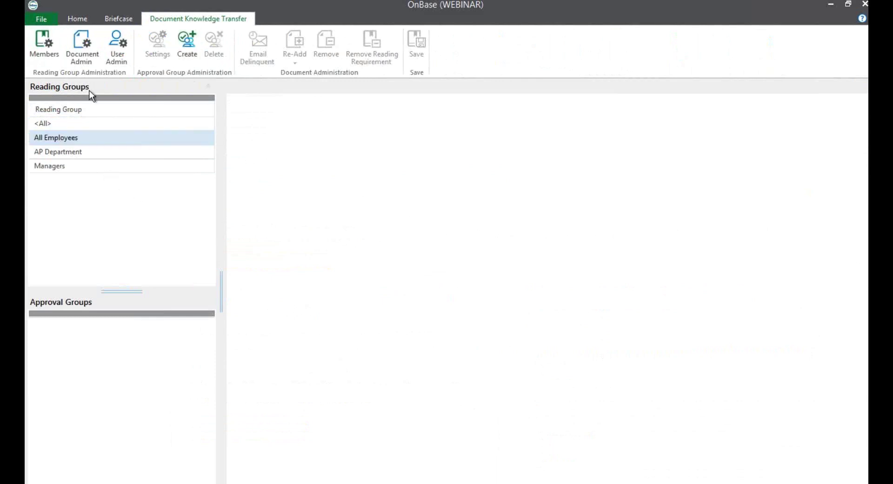
{"action": "left_click", "coordinate": [35, 47]}
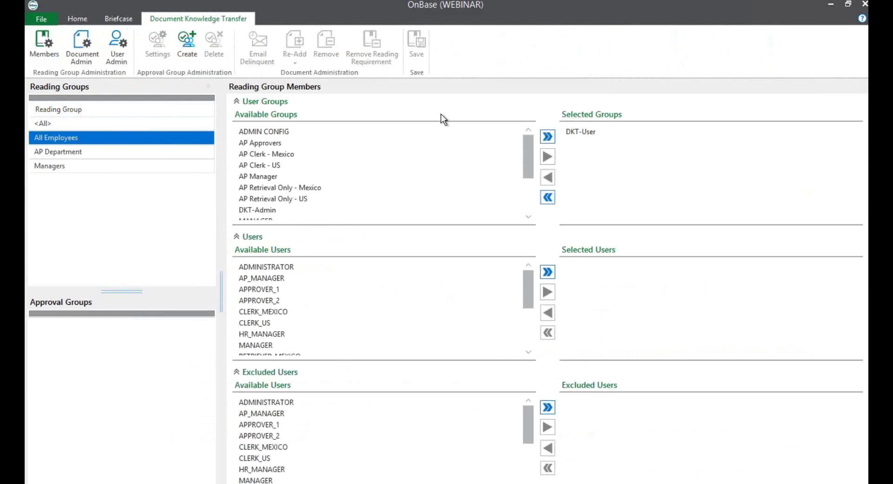
{"action": "left_click", "coordinate": [576, 132]}
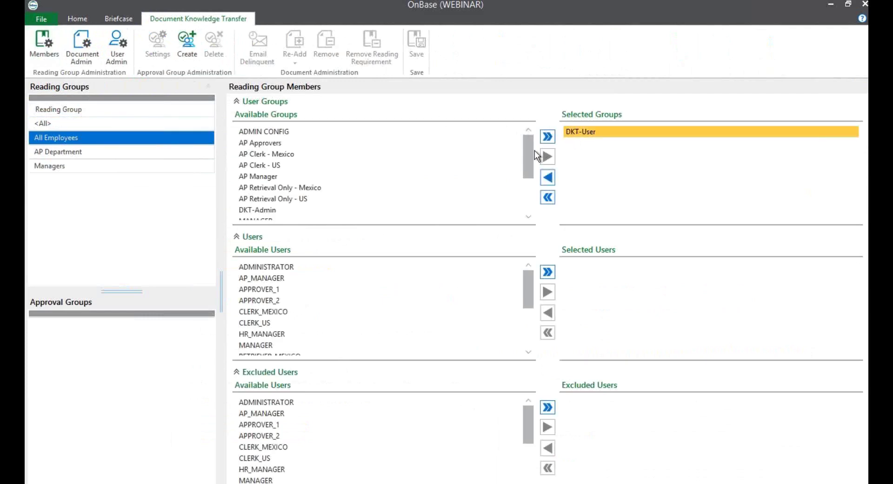
{"action": "left_click_drag", "start_coordinate": [525, 153], "coordinate": [529, 173]}
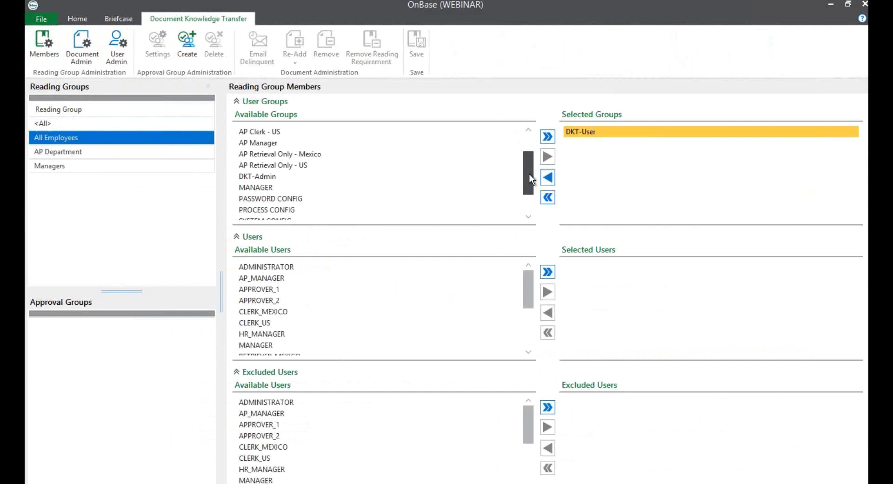
{"action": "left_click_drag", "start_coordinate": [529, 174], "coordinate": [529, 144]}
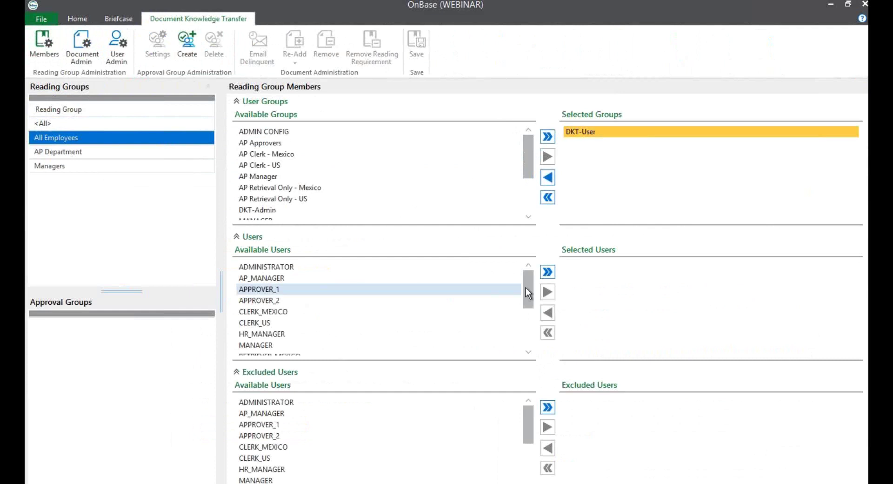
{"action": "mouse_move", "coordinate": [526, 288]}
{"action": "left_mouse_down"}
{"action": "mouse_move", "coordinate": [529, 326]}
{"action": "mouse_move", "coordinate": [528, 279]}
{"action": "left_mouse_up"}
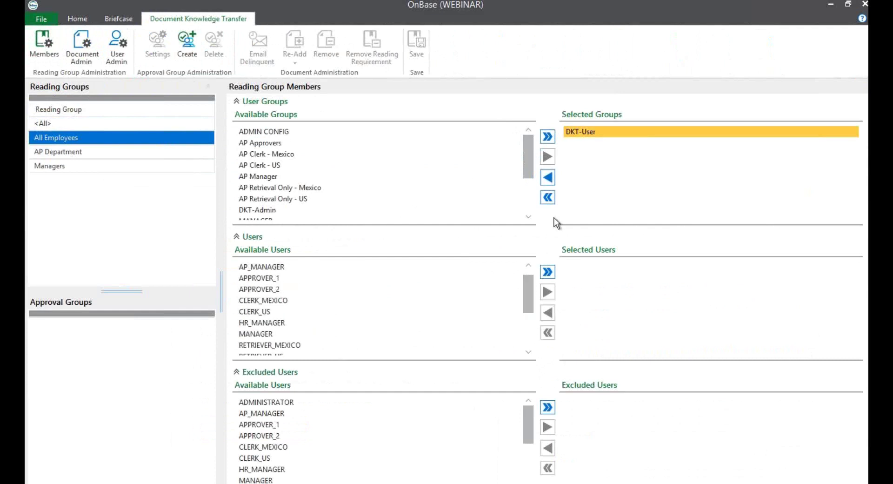
{"action": "left_click", "coordinate": [68, 152]}
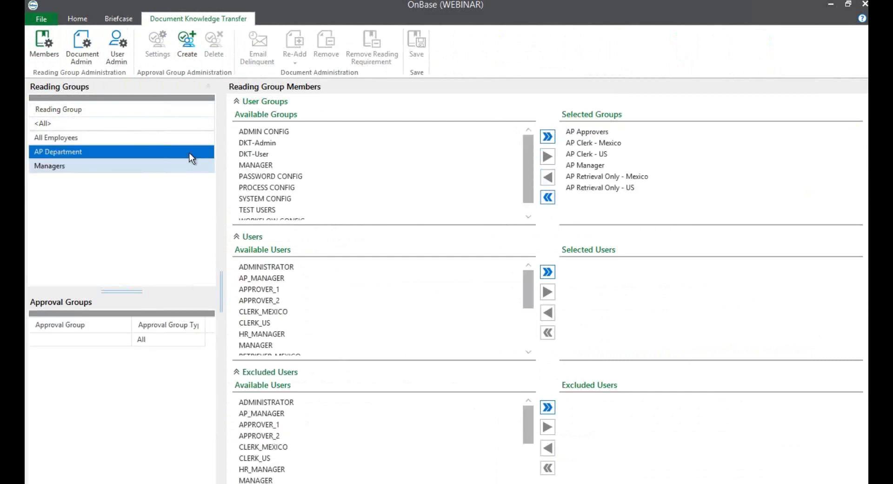
{"action": "left_click", "coordinate": [615, 130]}
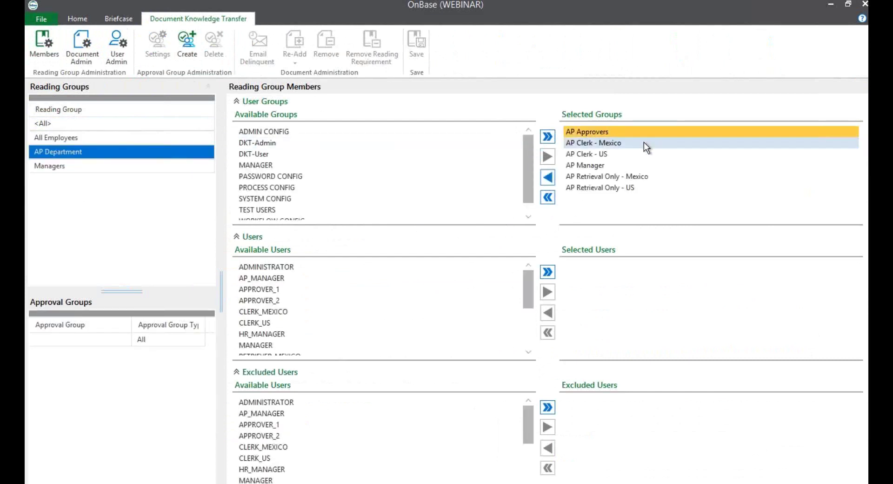
{"action": "left_click", "coordinate": [644, 142]}
{"action": "left_click", "coordinate": [643, 155]}
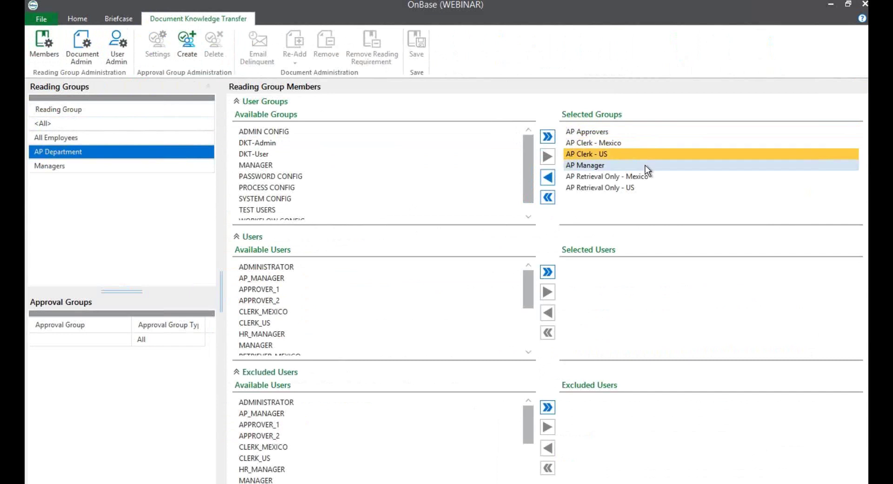
{"action": "left_click", "coordinate": [645, 166]}
{"action": "left_click", "coordinate": [660, 178]}
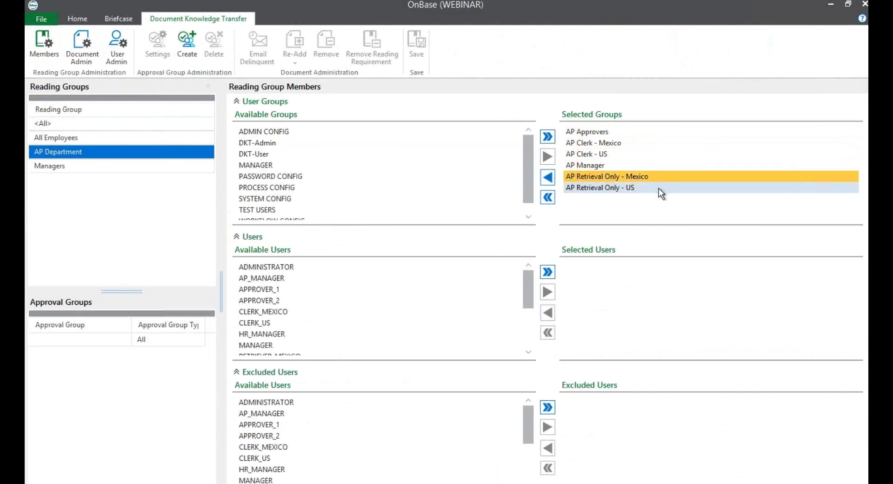
{"action": "left_click", "coordinate": [658, 189]}
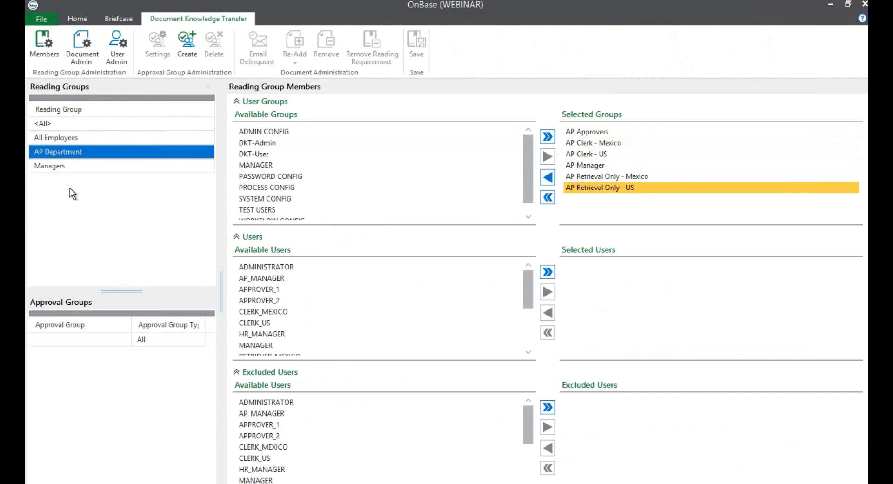
{"action": "left_click", "coordinate": [54, 139]}
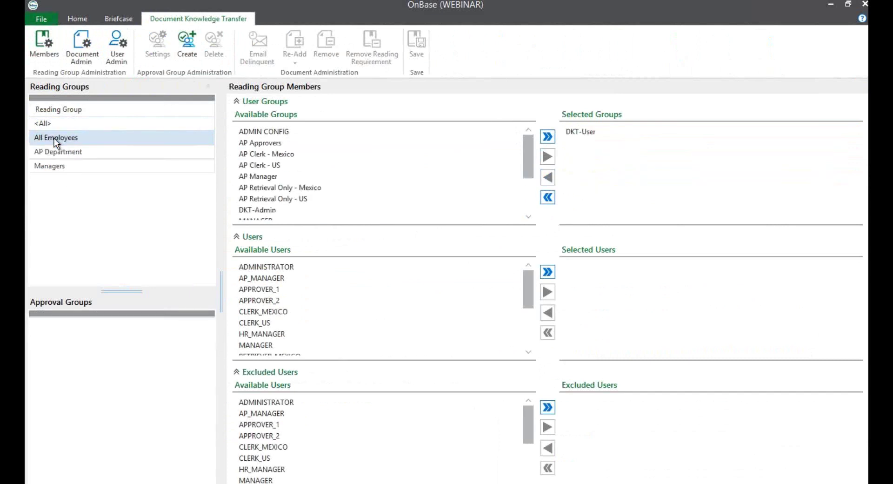
Select the Employee Handbook and sort its readers by User, Status, then Date Decided descending
{"action": "left_click", "coordinate": [85, 50]}
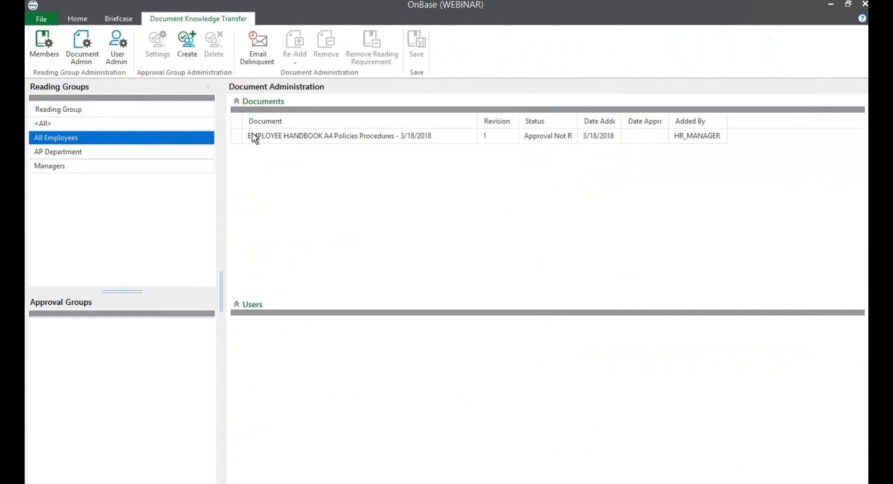
{"action": "left_click", "coordinate": [253, 134]}
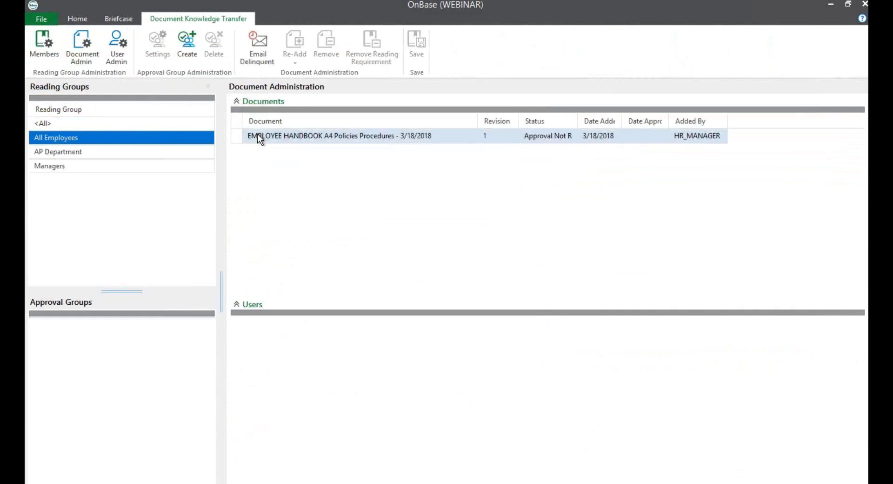
{"action": "left_click", "coordinate": [445, 135]}
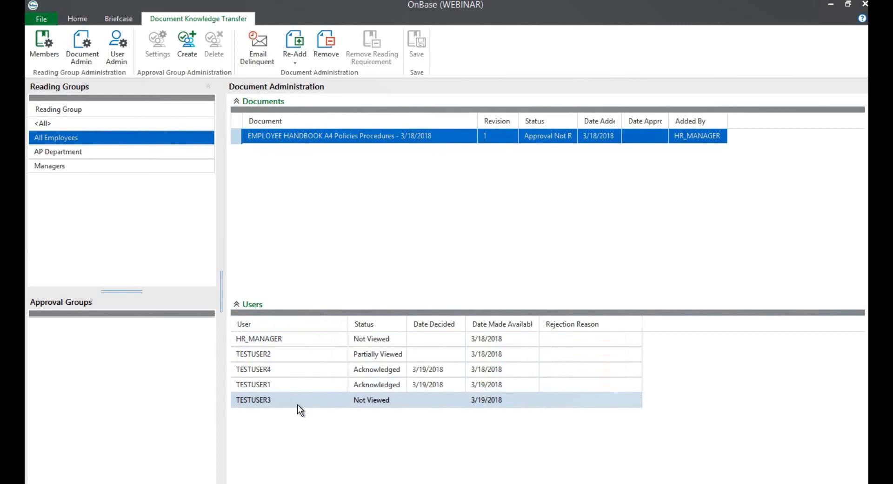
{"action": "left_click", "coordinate": [305, 325]}
{"action": "left_click", "coordinate": [366, 322]}
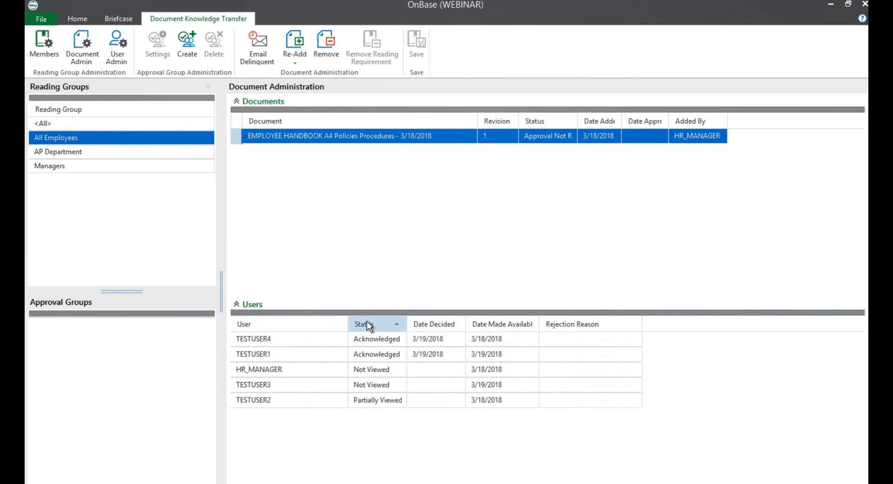
{"action": "left_click", "coordinate": [426, 325]}
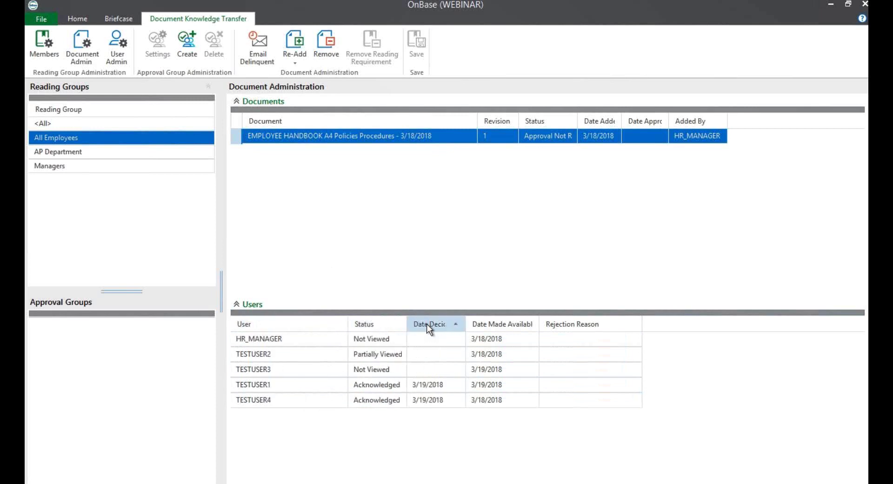
{"action": "left_click", "coordinate": [429, 325]}
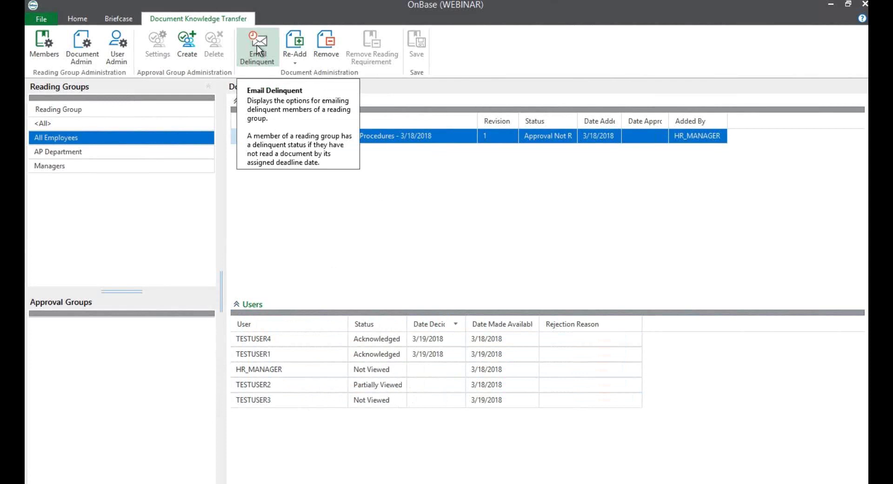
{"action": "left_click", "coordinate": [257, 45]}
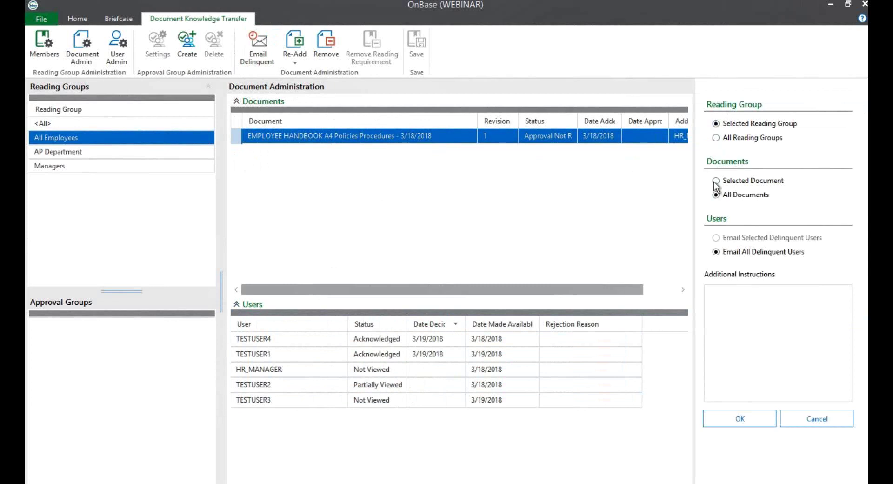
{"action": "left_click", "coordinate": [735, 301]}
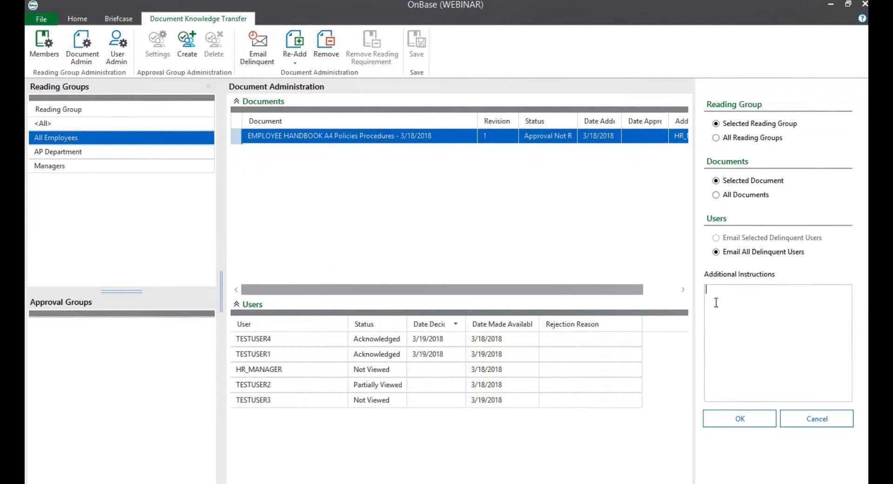
{"action": "type", "text": "this"}
{"action": "key", "text": "BackSpace"}
{"action": "key", "text": "BackSpace"}
{"action": "key", "text": "BackSpace"}
{"action": "key", "text": "BackSpace"}
{"action": "left_click", "coordinate": [803, 424]}
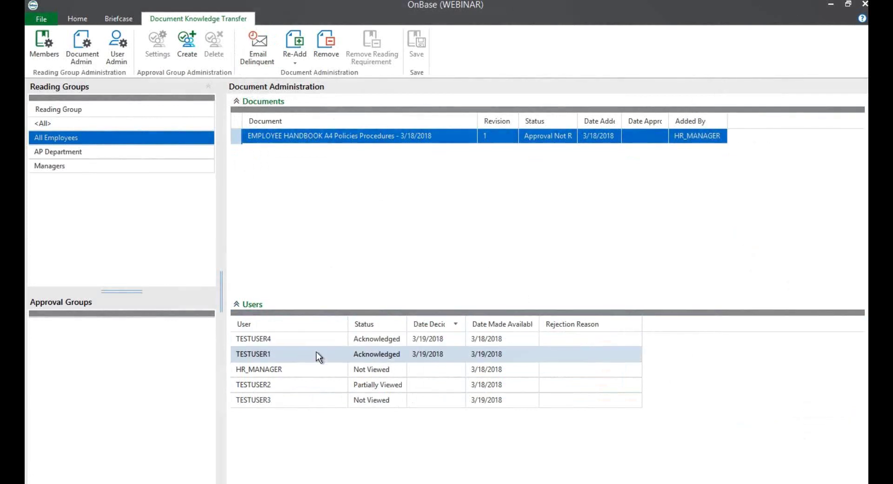
{"action": "left_click", "coordinate": [303, 341]}
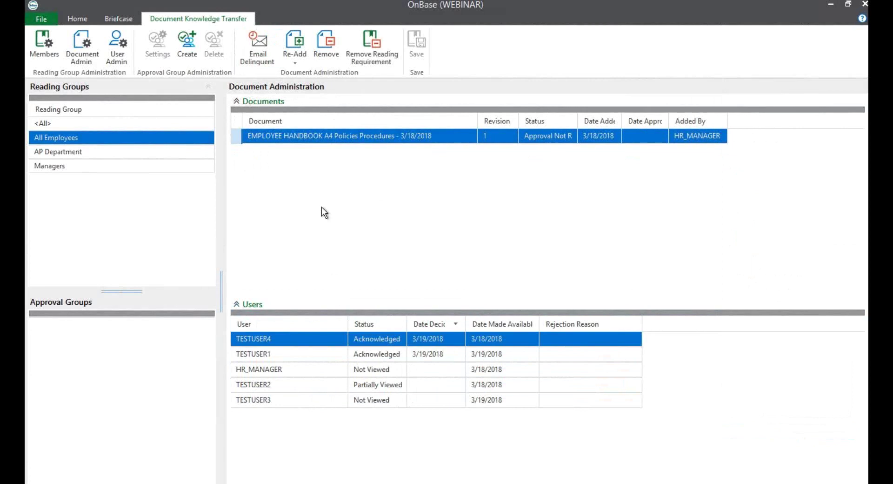
Re-add the Employee Handbook requirement for TESTUSER4 only, then switch to the AP Department group
{"action": "left_click", "coordinate": [296, 59]}
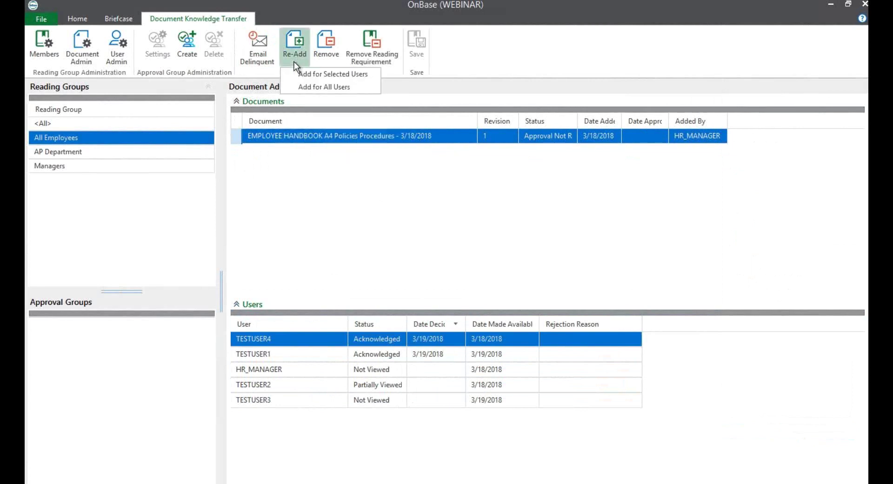
{"action": "left_click", "coordinate": [367, 74]}
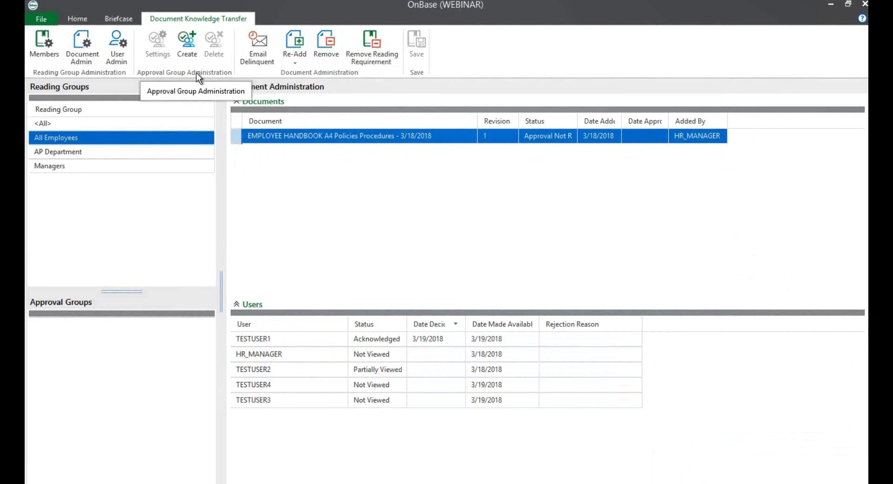
{"action": "left_click", "coordinate": [61, 152]}
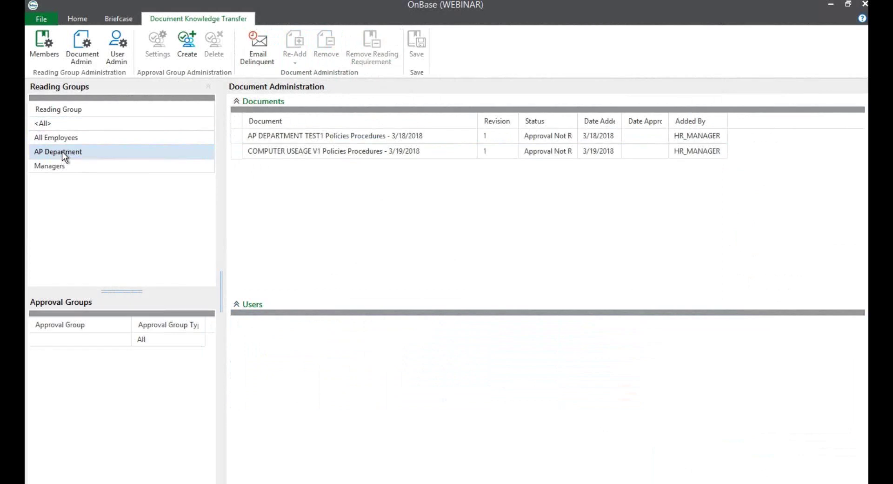
Create and save approval group 'Department Managers' of type Any with AP_MANAGER as its member
{"action": "left_click", "coordinate": [191, 49]}
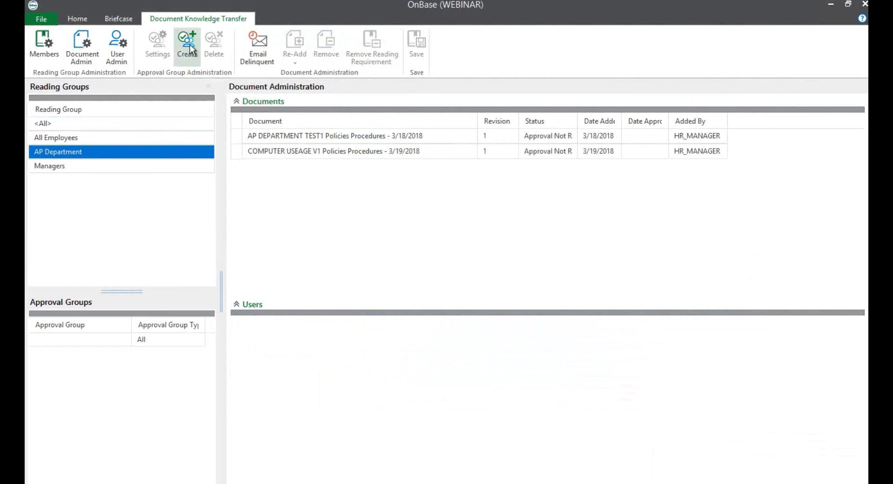
{"action": "left_click", "coordinate": [333, 119]}
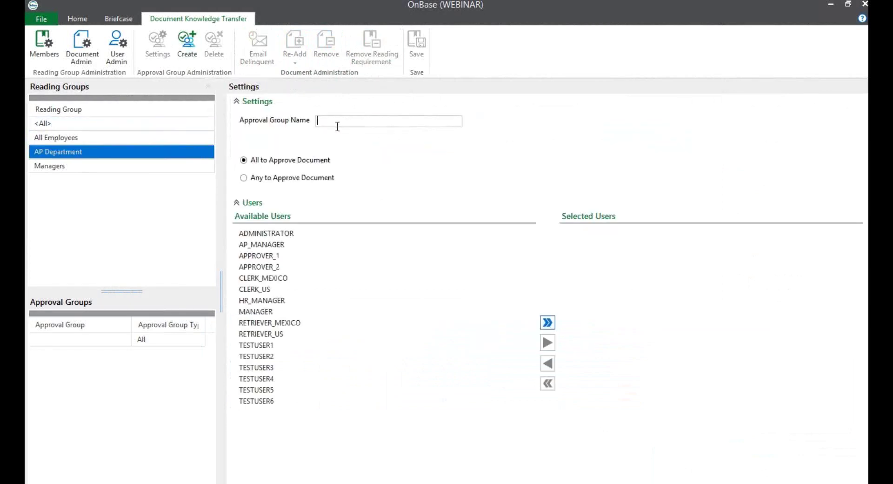
{"action": "type", "text": "Department Managers"}
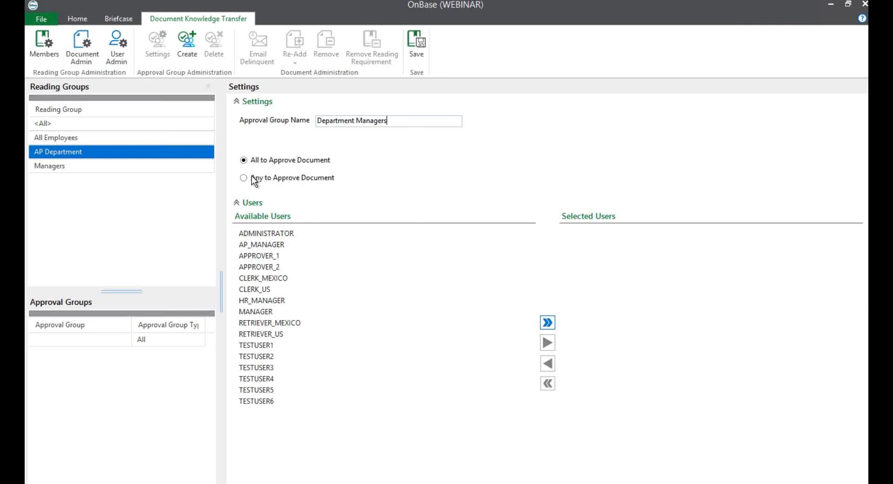
{"action": "left_click", "coordinate": [245, 179]}
{"action": "left_click", "coordinate": [279, 244]}
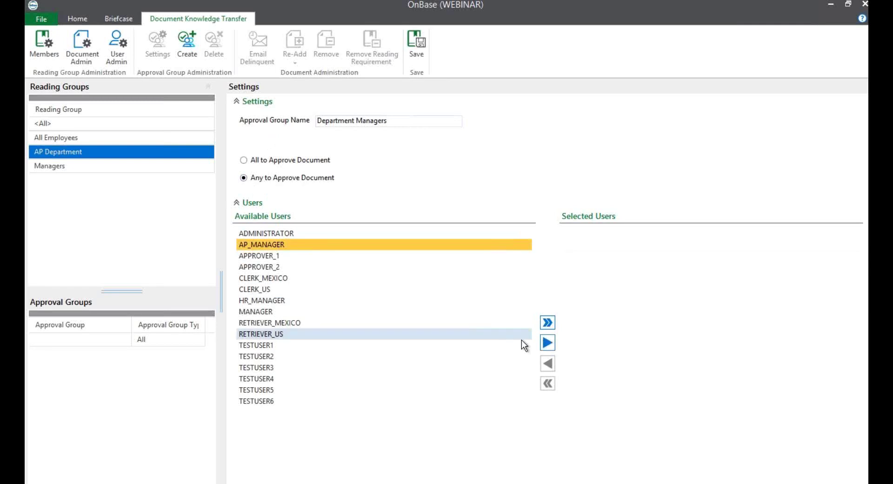
{"action": "left_click", "coordinate": [547, 343]}
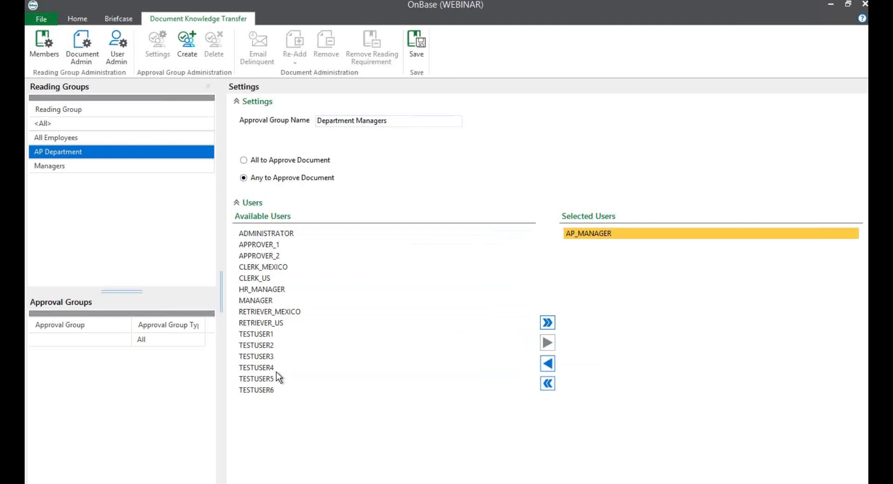
{"action": "left_click", "coordinate": [186, 37]}
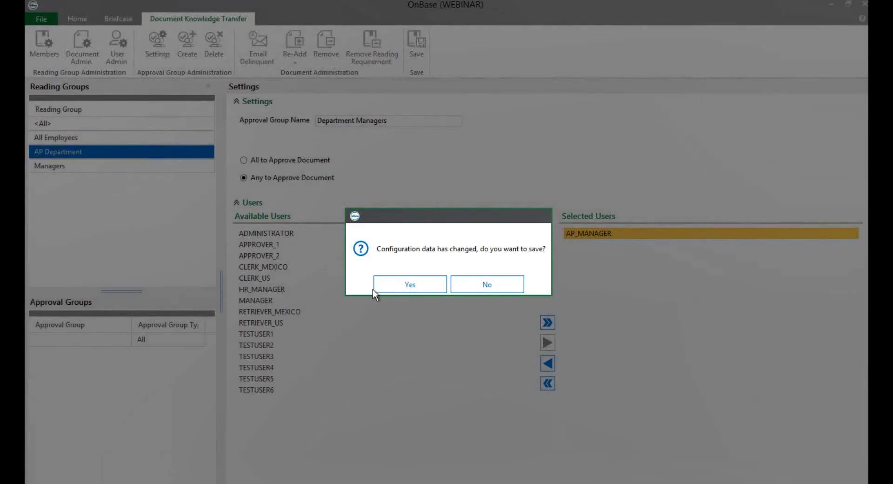
{"action": "left_click", "coordinate": [388, 285]}
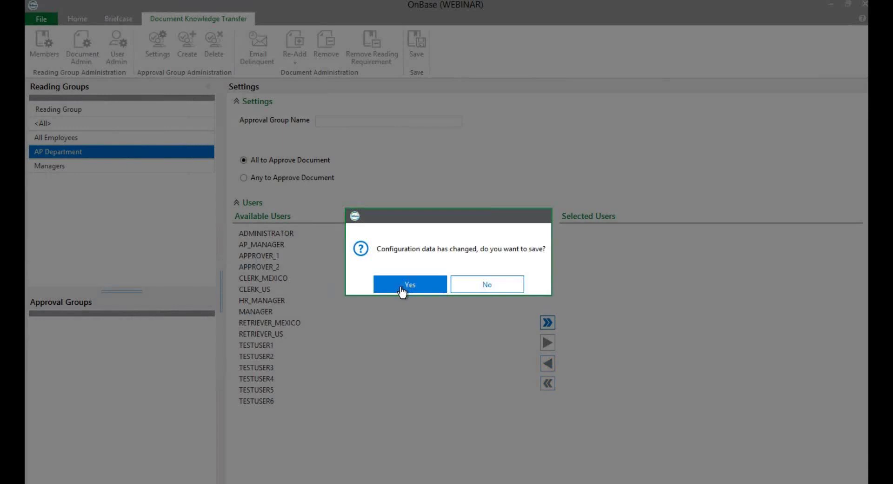
{"action": "left_click", "coordinate": [401, 288]}
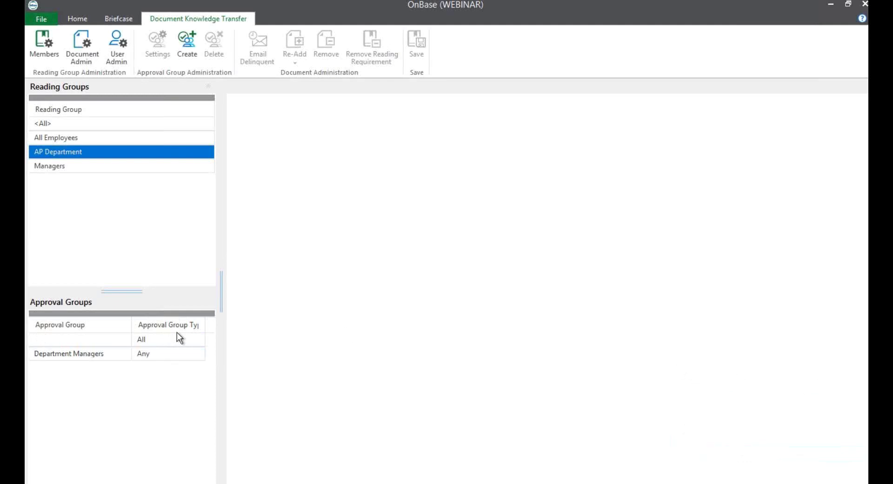
Delete the blank unnamed approval group and bring up the File > Administration options
{"action": "left_click", "coordinate": [91, 341]}
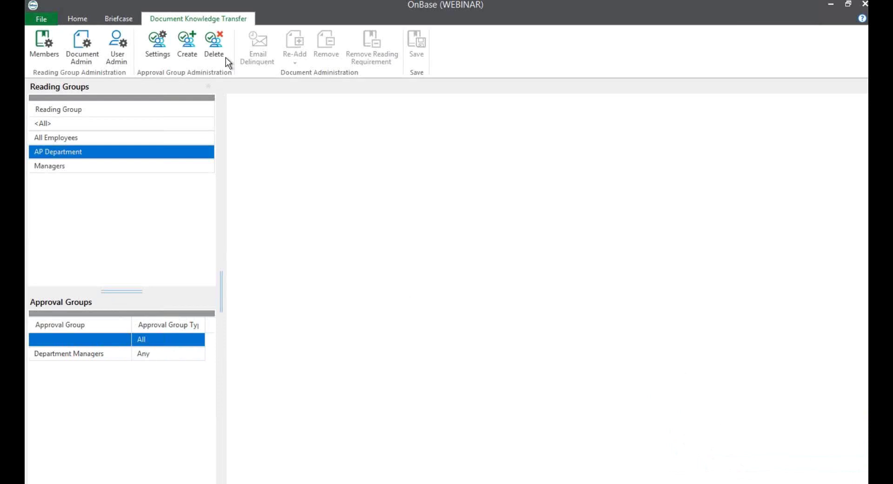
{"action": "left_click", "coordinate": [221, 52]}
{"action": "left_click", "coordinate": [403, 282]}
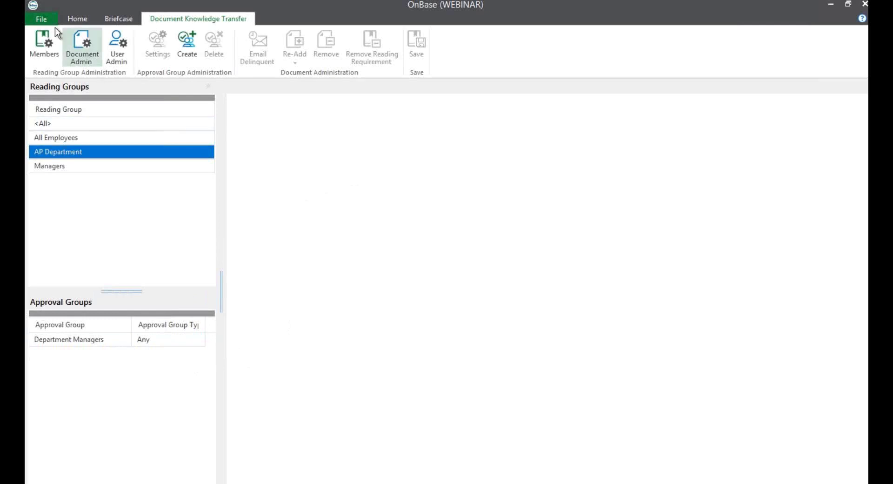
{"action": "left_click", "coordinate": [41, 19]}
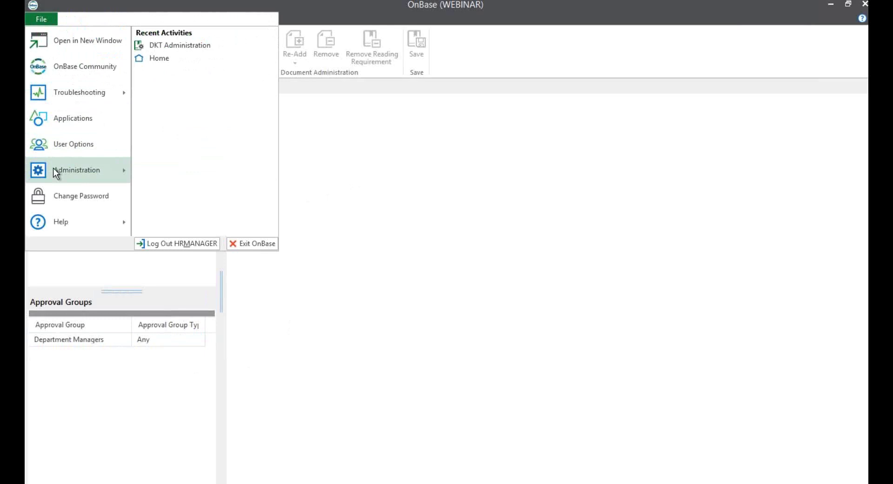
{"action": "mouse_move", "coordinate": [75, 172]}
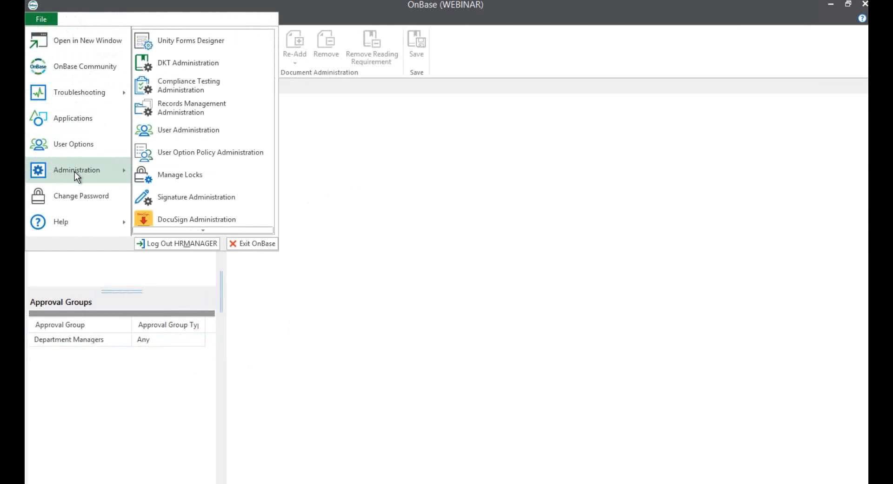
Open Compliance Testing administration without saving the pending configuration changes
{"action": "left_click", "coordinate": [188, 89]}
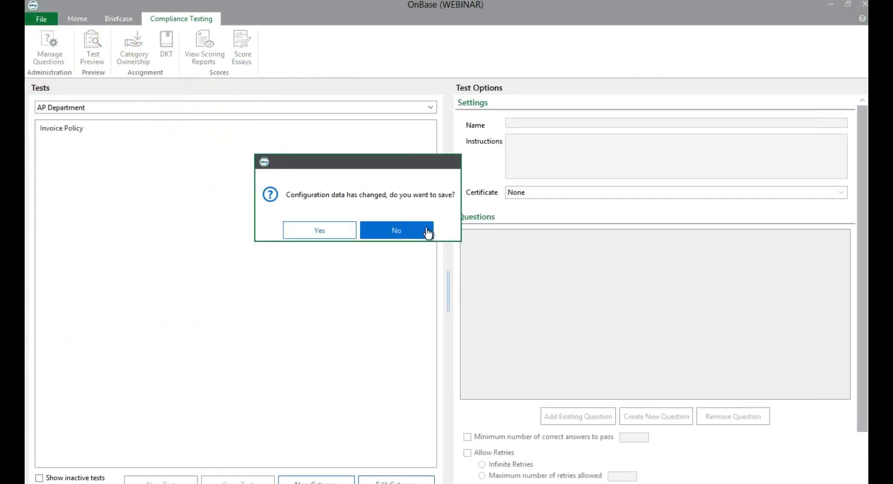
{"action": "left_click", "coordinate": [425, 230]}
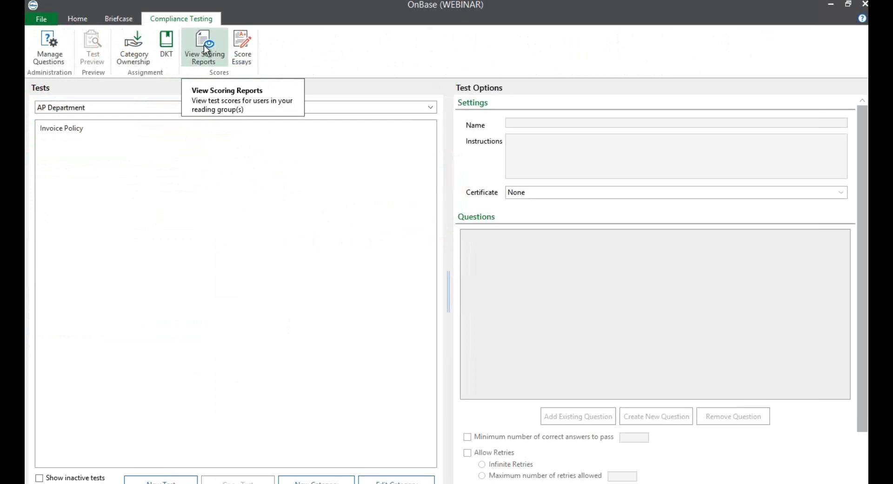
Run the Employee Handbook Comprehension v2 scoring report for all users
{"action": "left_click", "coordinate": [205, 48]}
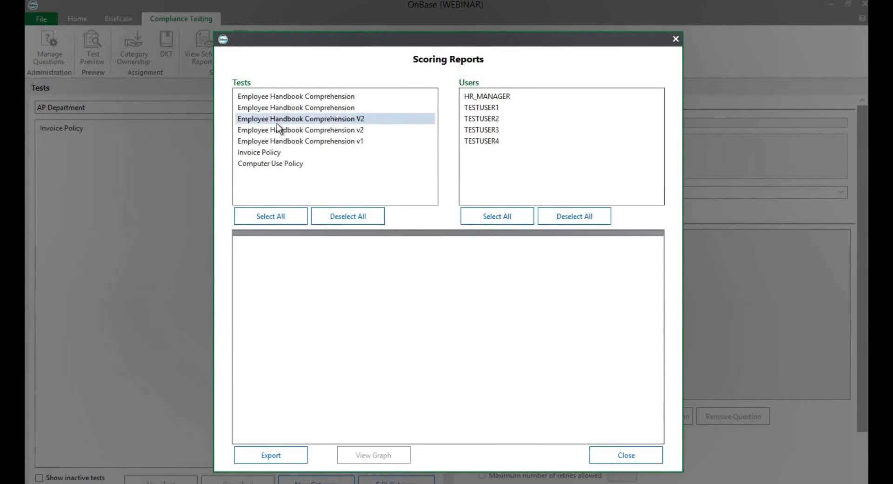
{"action": "left_click", "coordinate": [277, 130]}
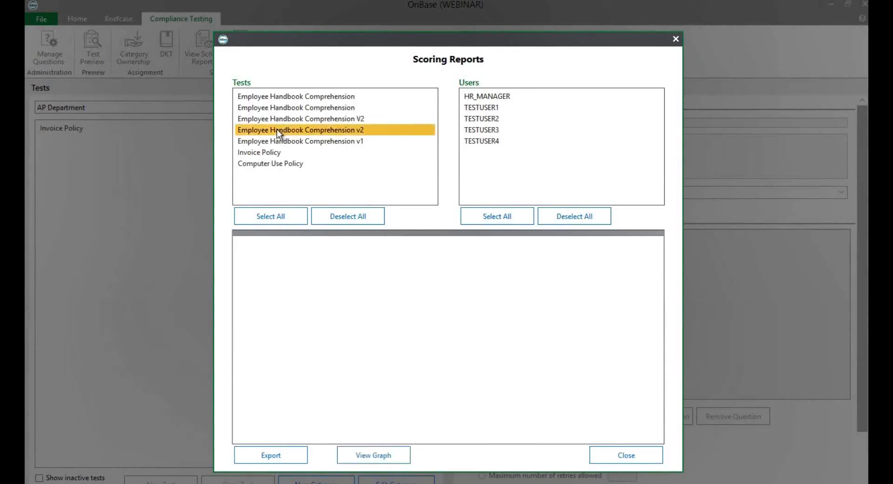
{"action": "left_click", "coordinate": [488, 216]}
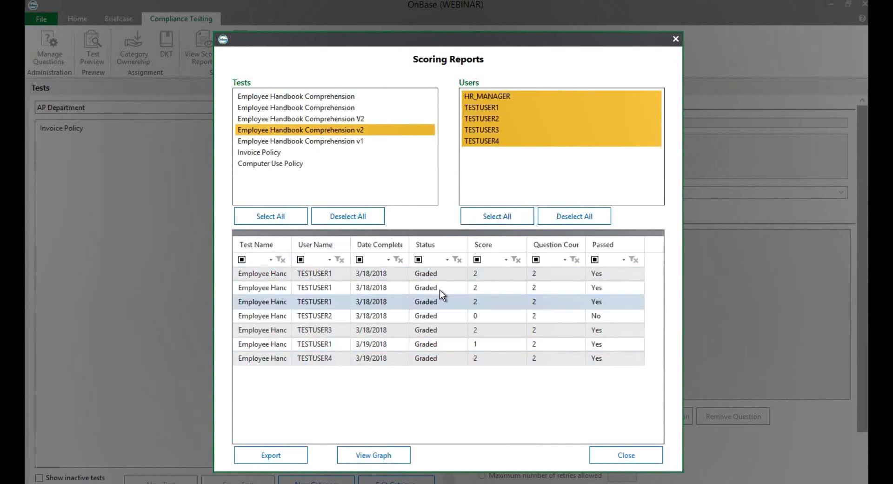
Check the Status and Score column filters without filtering, then close the report
{"action": "left_click", "coordinate": [448, 259]}
{"action": "left_click", "coordinate": [506, 259]}
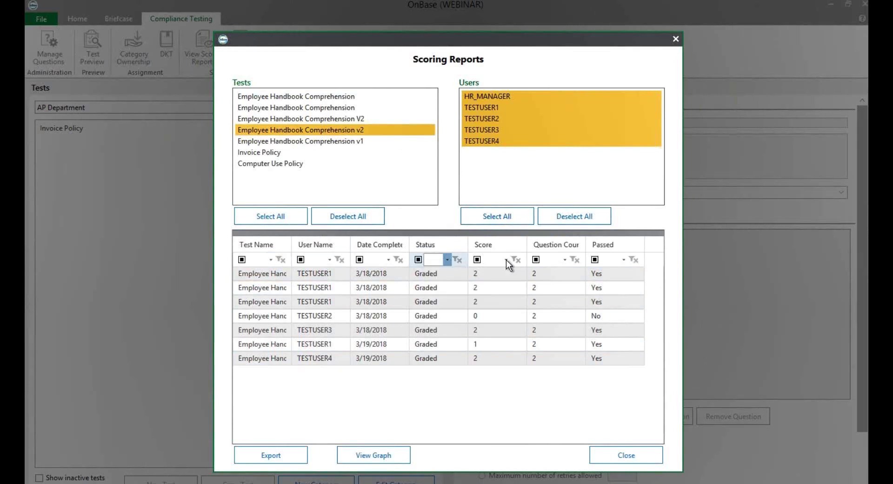
{"action": "left_click", "coordinate": [506, 259]}
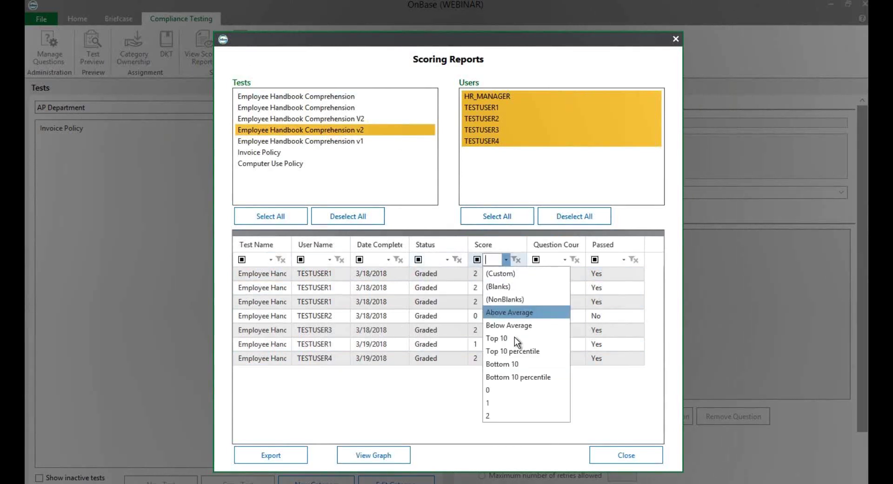
{"action": "left_click", "coordinate": [454, 342]}
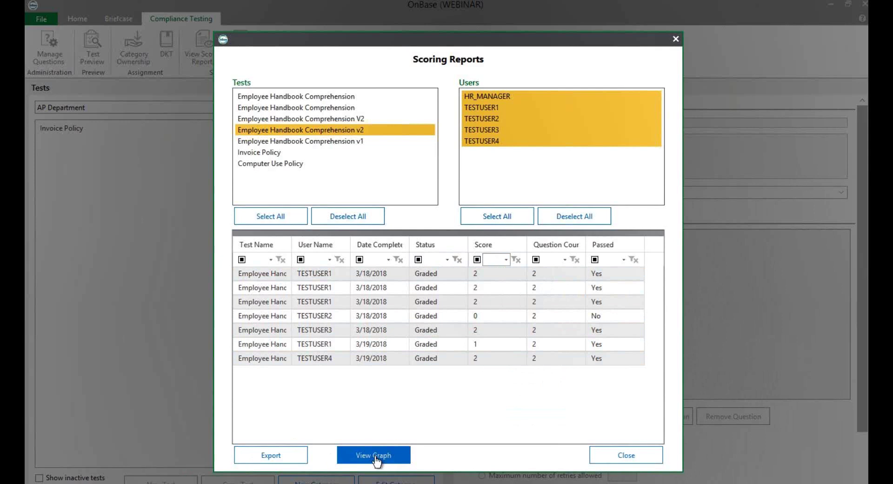
{"action": "left_click", "coordinate": [622, 456]}
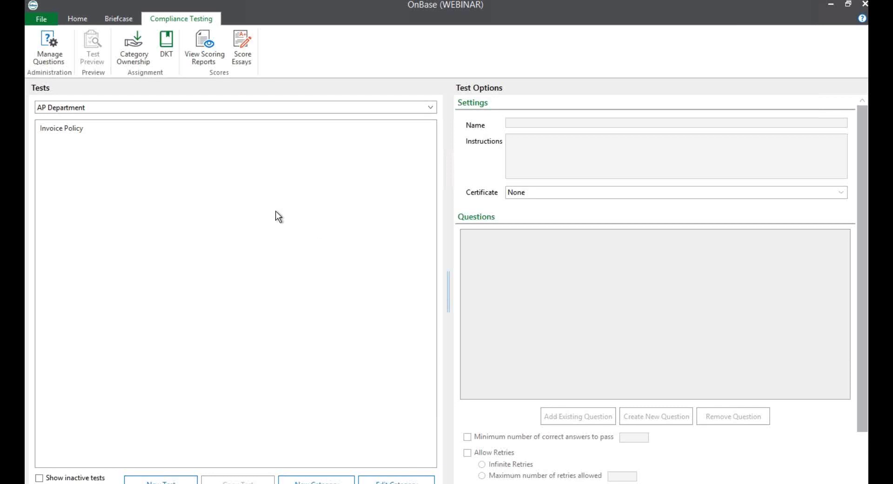
{"action": "left_click", "coordinate": [429, 107]}
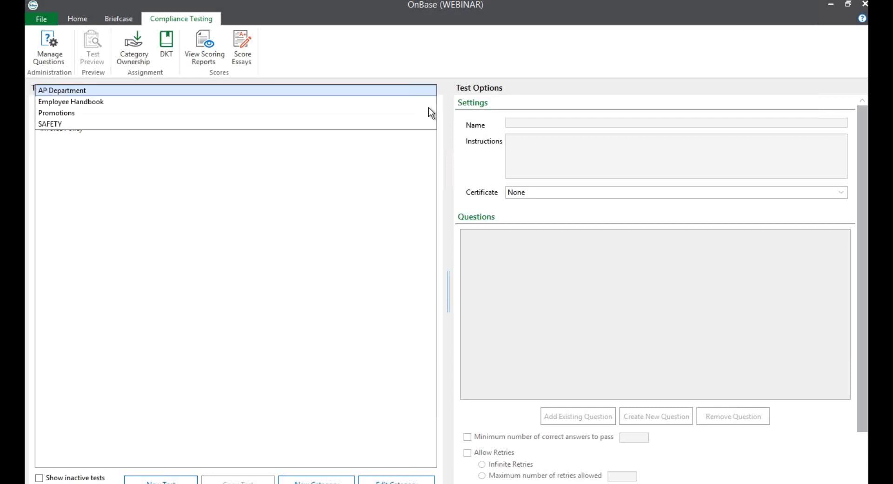
{"action": "left_click", "coordinate": [97, 101]}
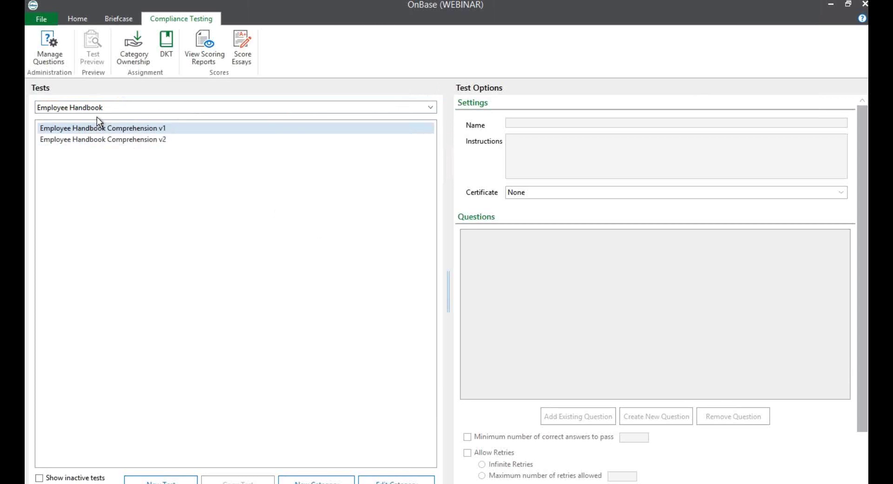
{"action": "left_click", "coordinate": [105, 107]}
{"action": "left_click", "coordinate": [86, 91]}
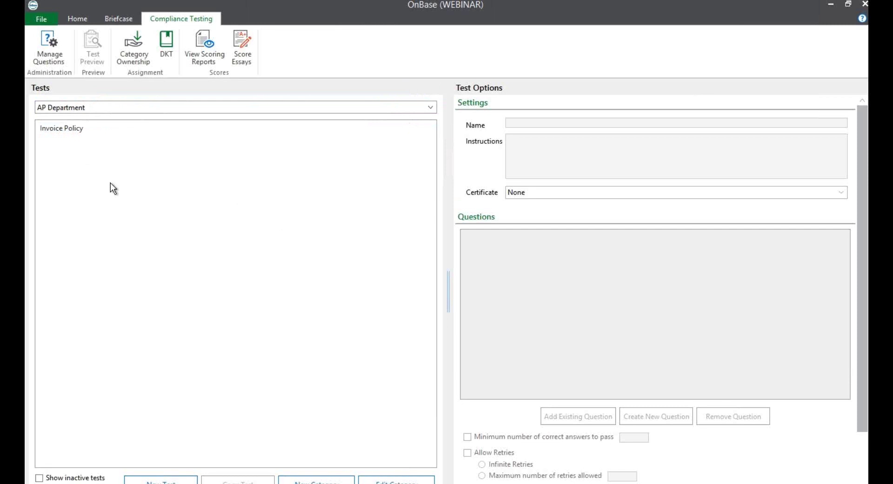
Create the test category 'Information Tech' with description 'IT Related'
{"action": "left_click", "coordinate": [308, 481]}
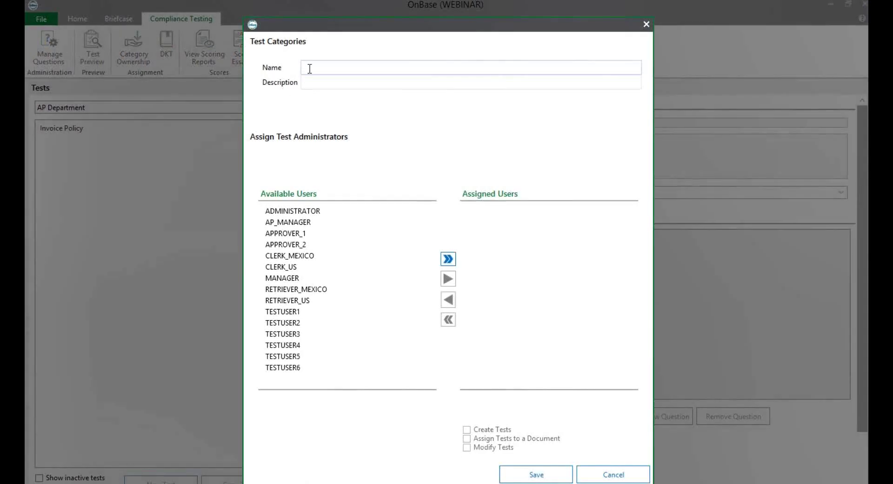
{"action": "type", "text": "Information Tech"}
{"action": "key", "text": "Tab"}
{"action": "type", "text": "IT Related"}
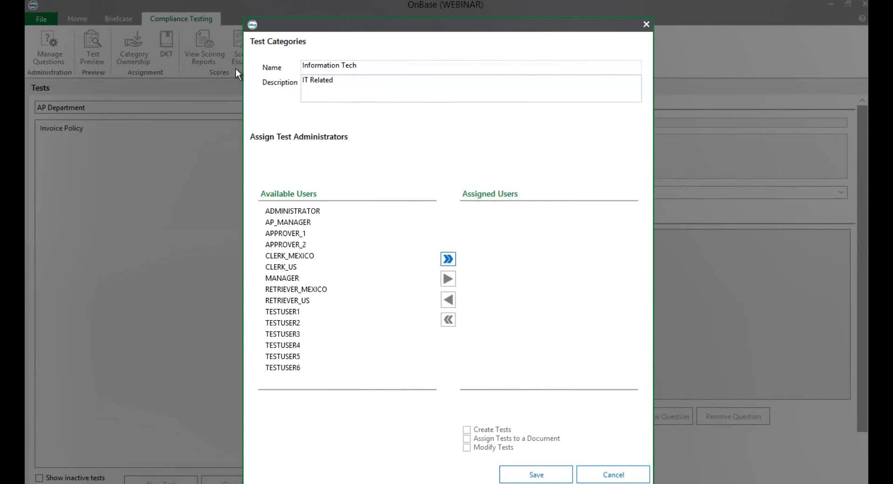
{"action": "left_click", "coordinate": [523, 475]}
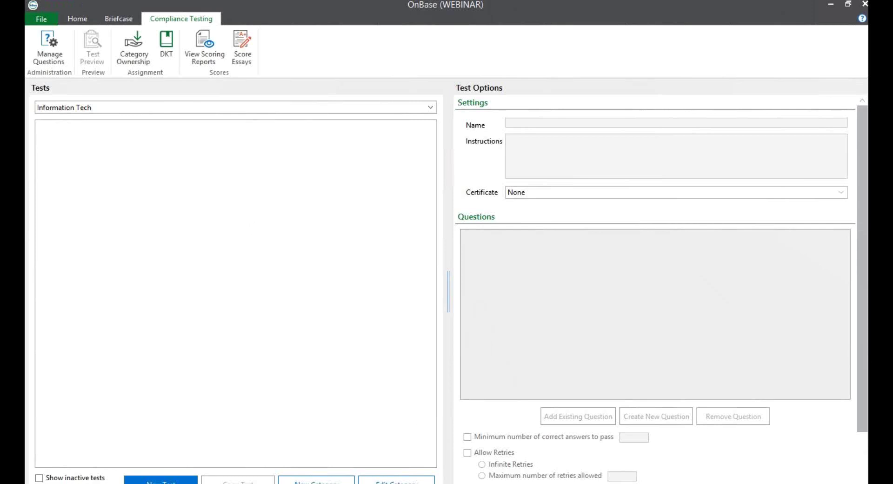
Create test 'Computer Usage' with instructions 'Please read each question and follow on screen prompts' and certificate None
{"action": "left_click", "coordinate": [161, 480]}
{"action": "left_click", "coordinate": [531, 123]}
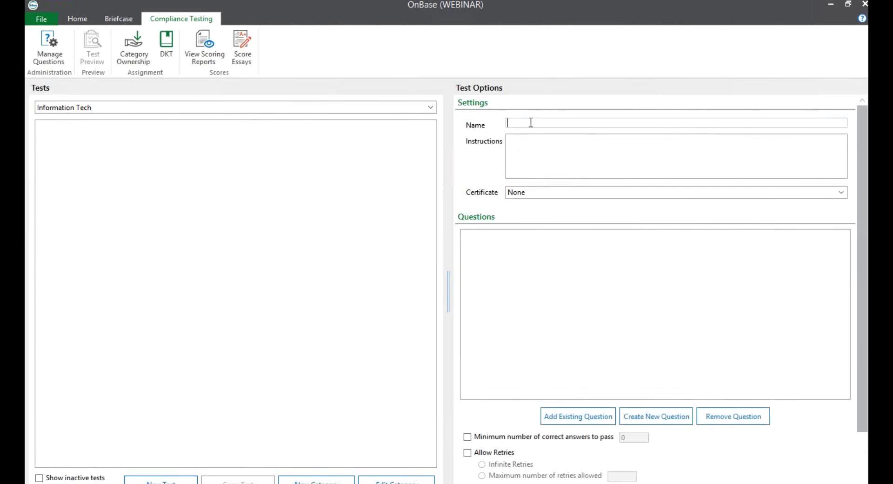
{"action": "type", "text": "Computer Usage"}
{"action": "left_click", "coordinate": [541, 145]}
{"action": "type", "text": "Please"}
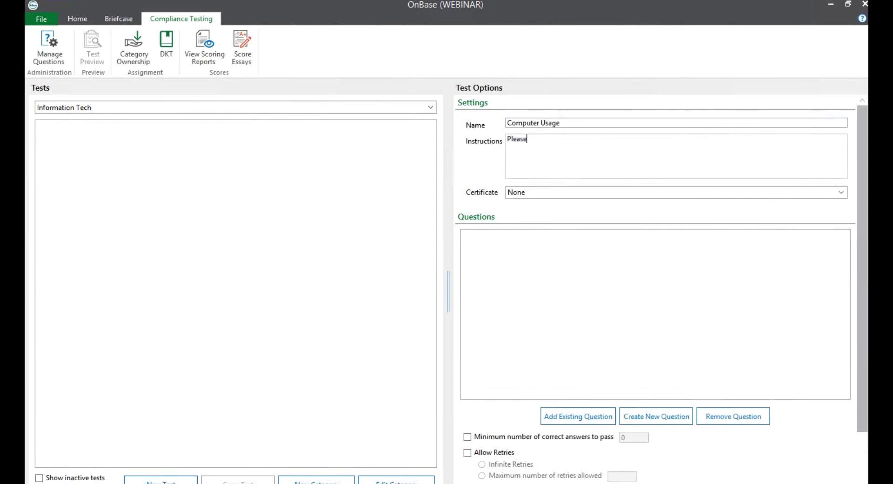
{"action": "type", "text": " read each question and fo"}
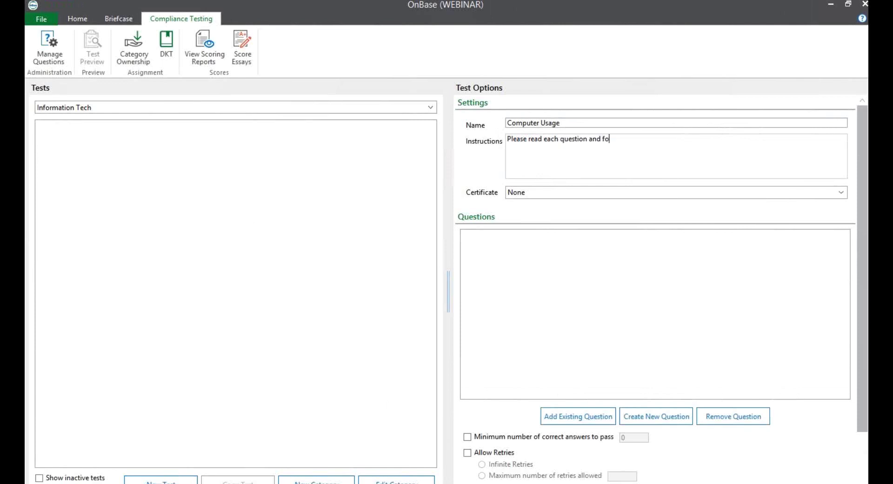
{"action": "type", "text": "llow on screen prompts"}
{"action": "left_click", "coordinate": [636, 193]}
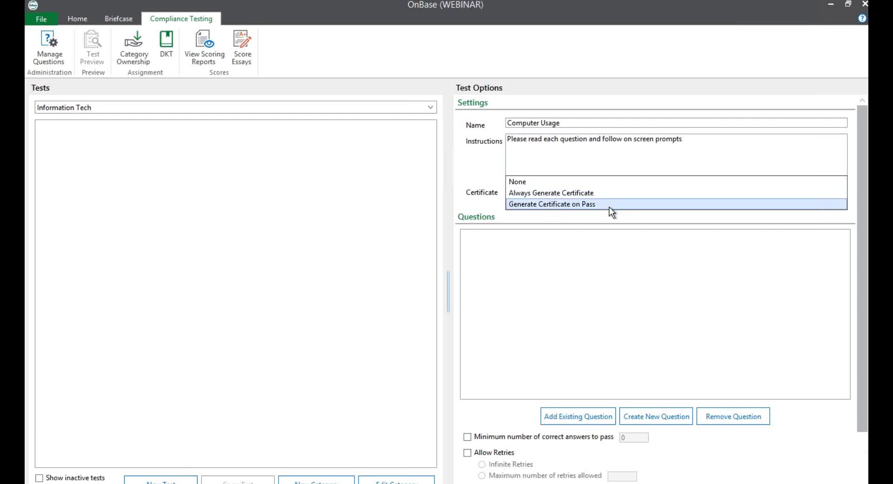
{"action": "left_click", "coordinate": [601, 262]}
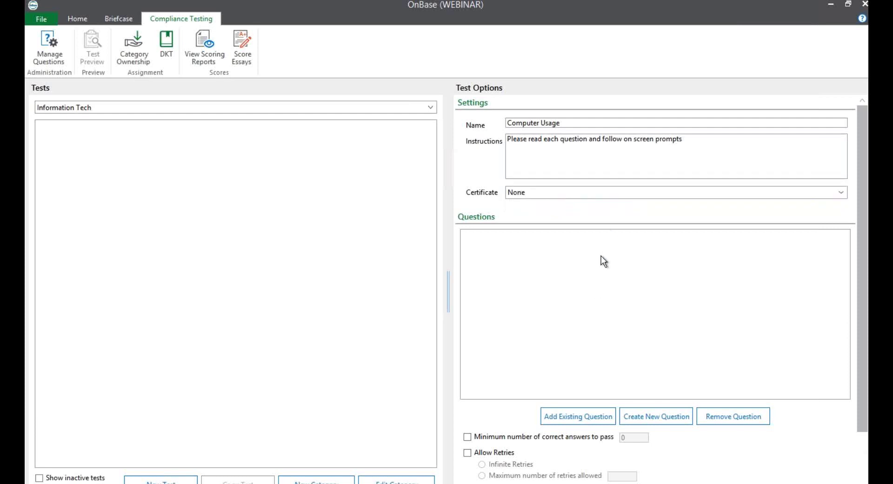
{"action": "left_click", "coordinate": [577, 417]}
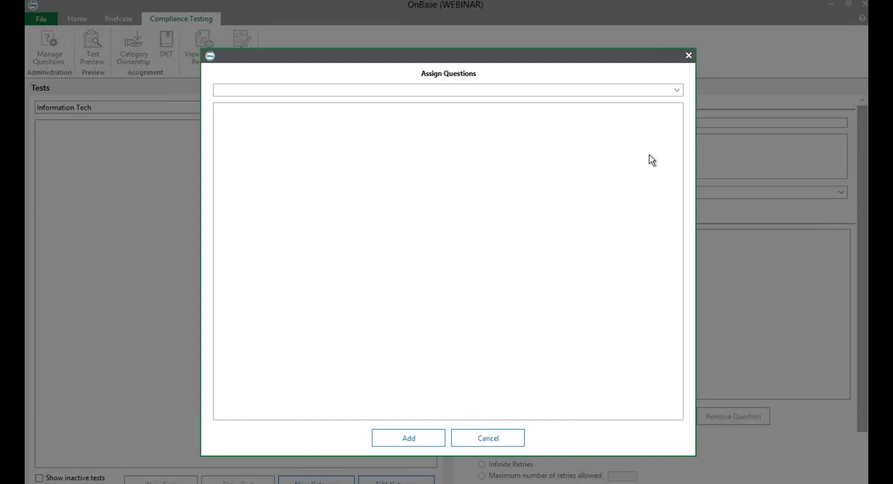
{"action": "left_click", "coordinate": [675, 90]}
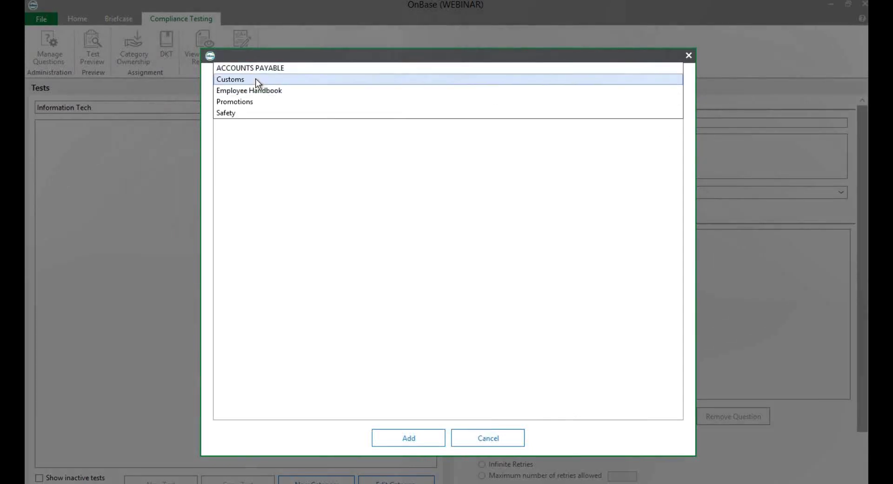
{"action": "left_click", "coordinate": [252, 91]}
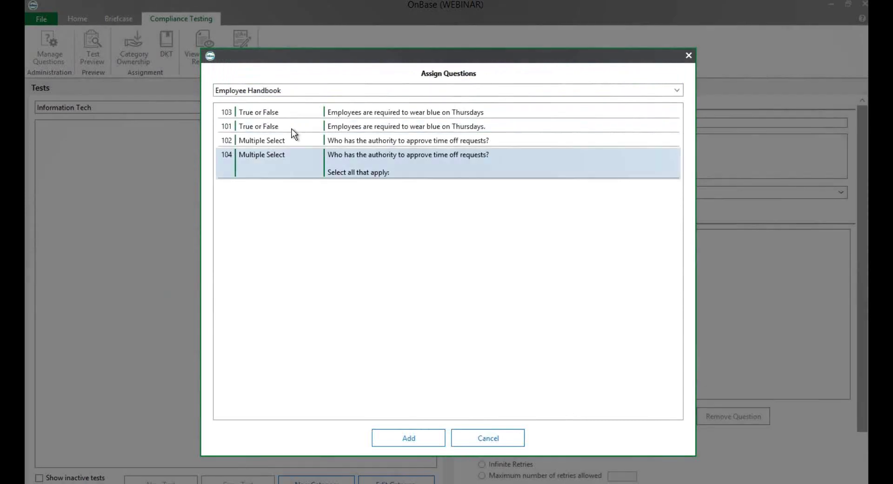
{"action": "left_click", "coordinate": [292, 91]}
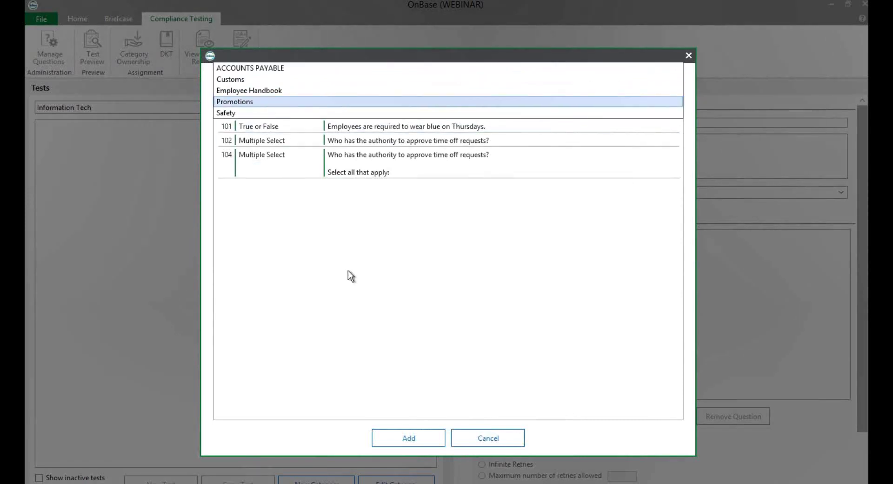
{"action": "left_click", "coordinate": [437, 362]}
{"action": "left_click", "coordinate": [481, 440]}
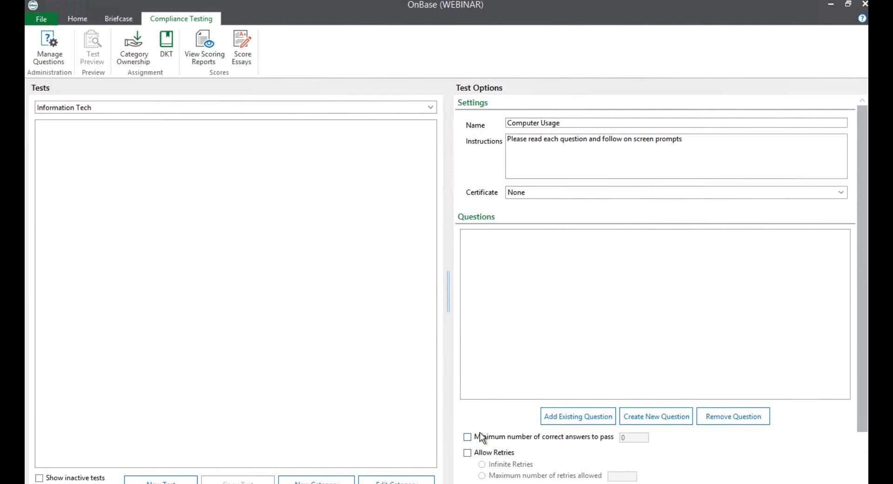
Add question category 'Information Tech', described 'IT Related', in Manage Questions
{"action": "left_click", "coordinate": [45, 45]}
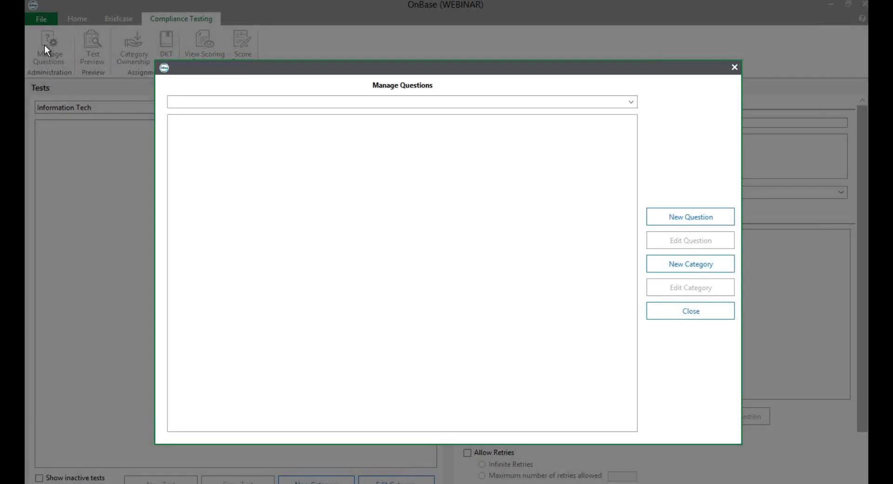
{"action": "left_click", "coordinate": [673, 264]}
{"action": "type", "text": "In"}
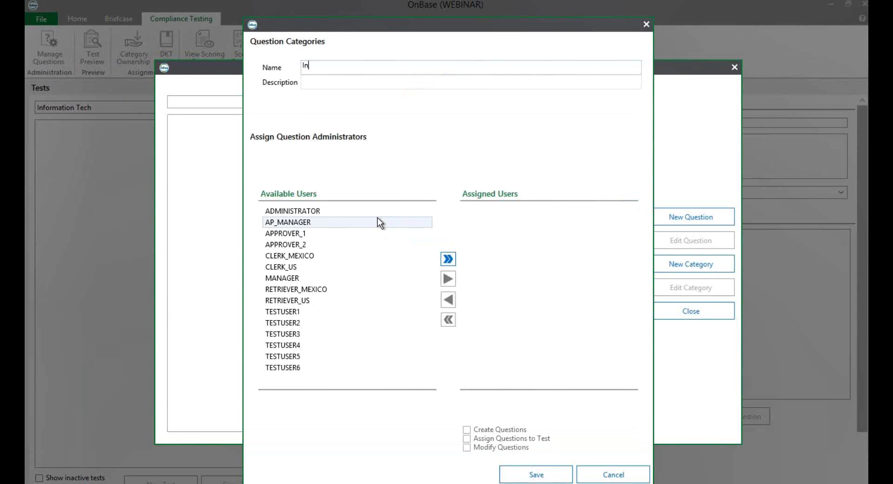
{"action": "type", "text": "formation Tech"}
{"action": "key", "text": "Tab"}
{"action": "type", "text": "IT R"}
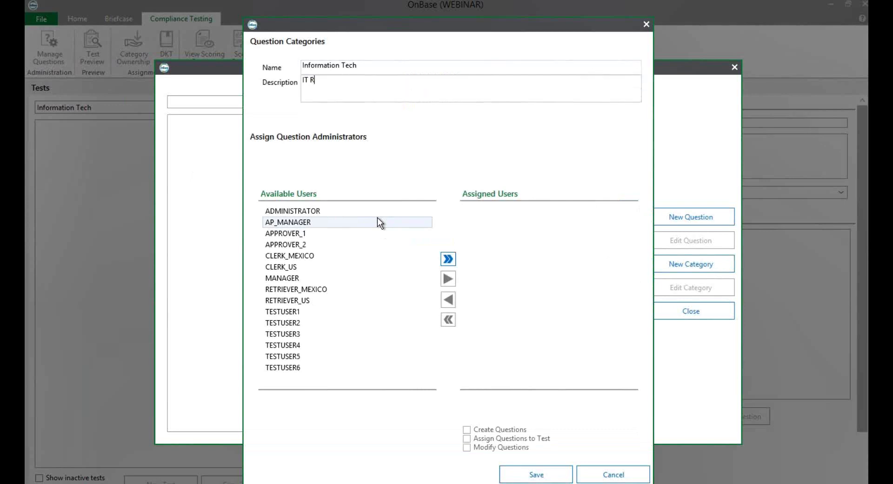
{"action": "type", "text": "elated"}
{"action": "left_click", "coordinate": [539, 475]}
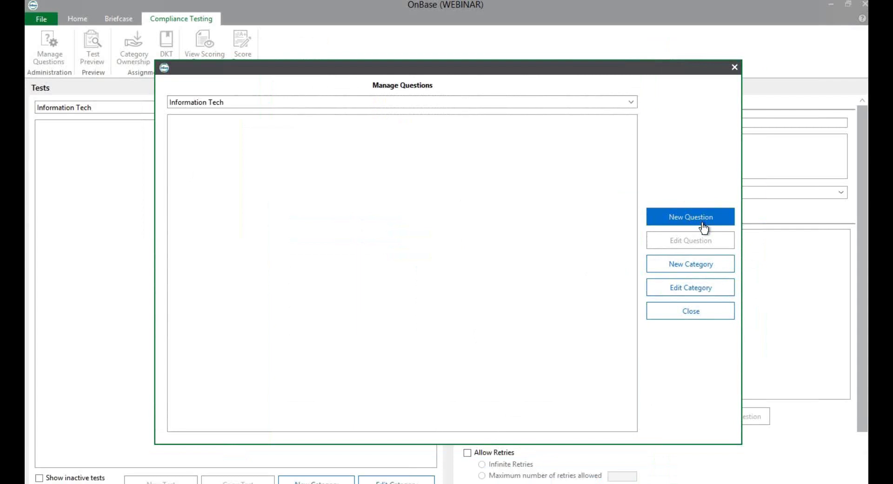
{"action": "left_click", "coordinate": [693, 315]}
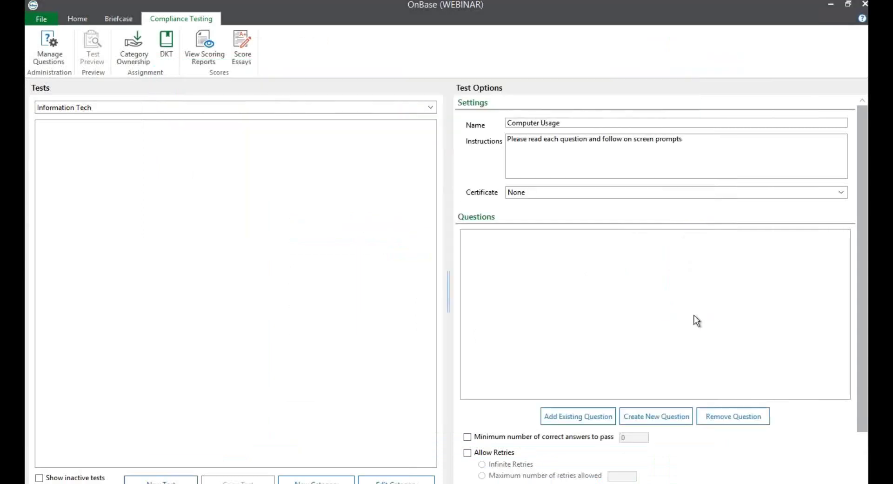
Start a new question filed under the Information Tech category
{"action": "left_click", "coordinate": [646, 418]}
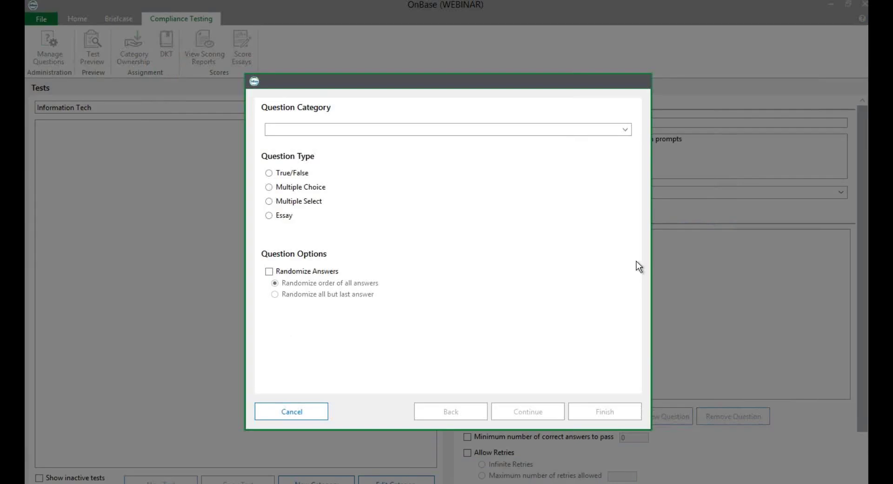
{"action": "left_click", "coordinate": [623, 132]}
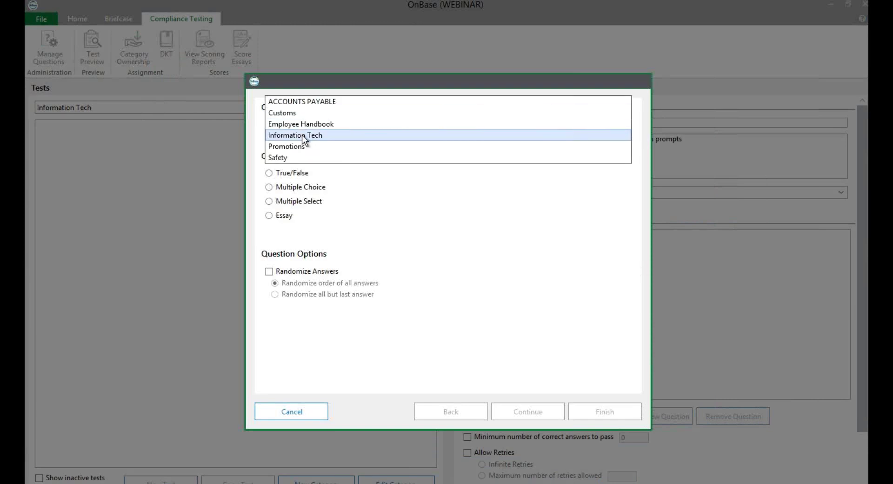
{"action": "left_click", "coordinate": [304, 136]}
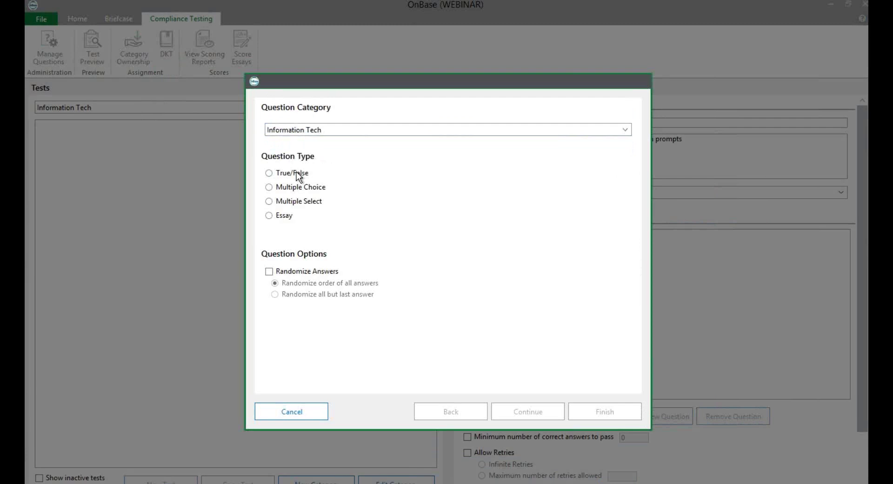
Set the question type to True/False with Randomize Answers off
{"action": "left_click", "coordinate": [270, 216]}
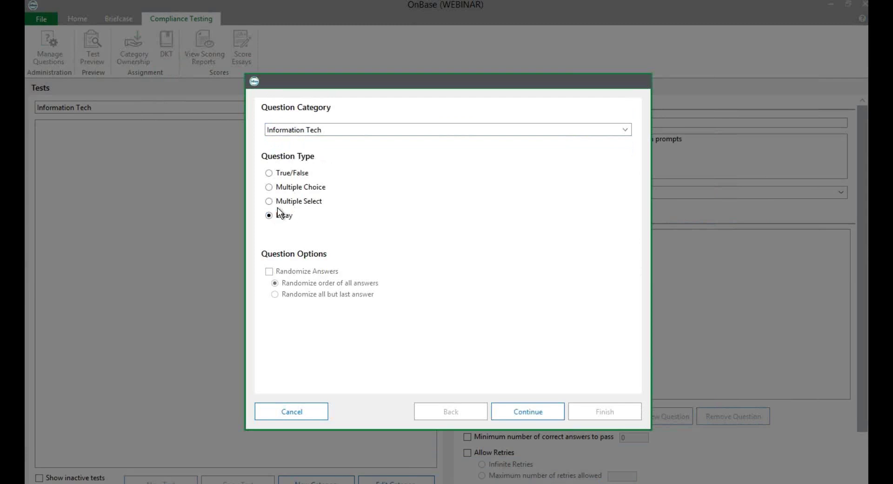
{"action": "left_click", "coordinate": [268, 173]}
{"action": "left_click", "coordinate": [268, 187]}
{"action": "left_click", "coordinate": [270, 272]}
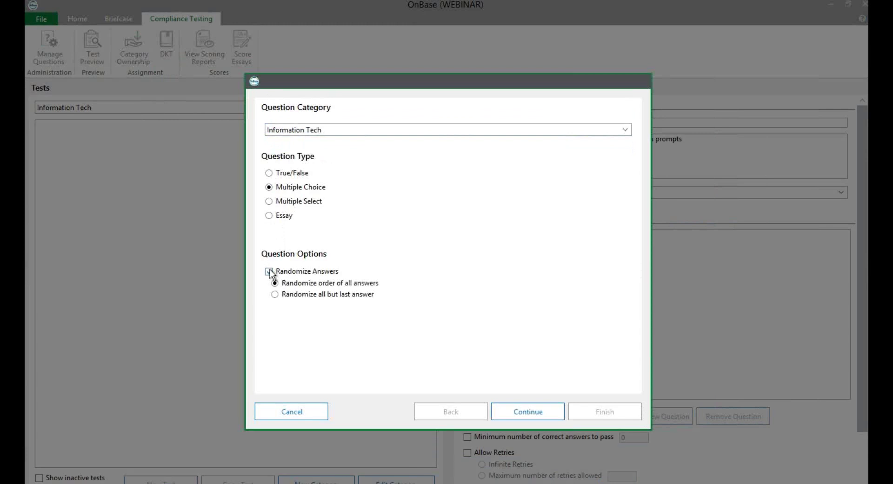
{"action": "left_click", "coordinate": [270, 271]}
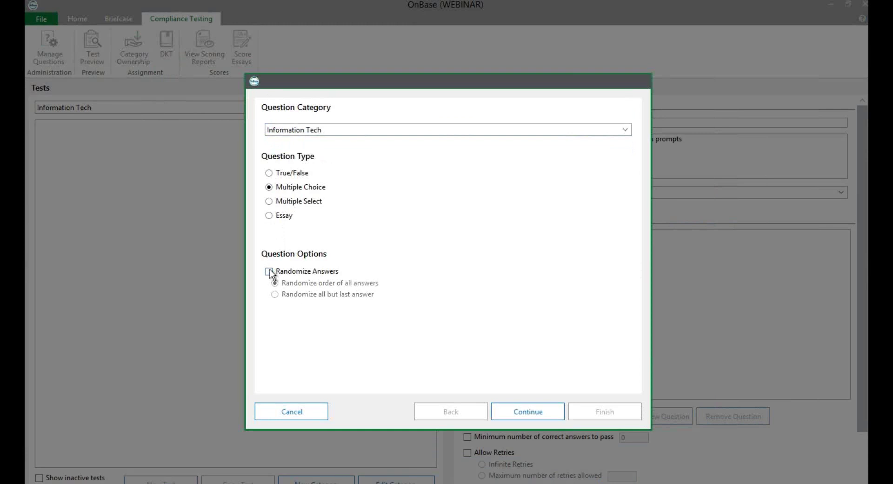
{"action": "left_click", "coordinate": [268, 173]}
{"action": "left_click", "coordinate": [520, 418]}
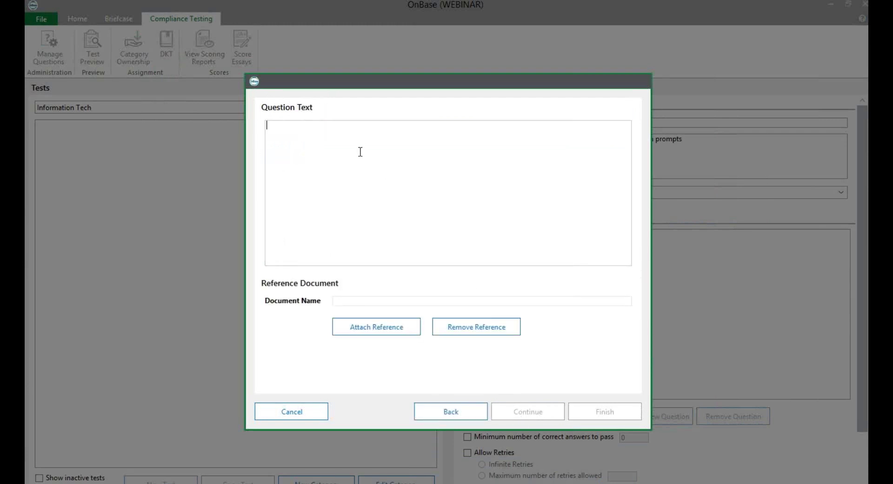
Enter question text 'Work Computers are for Work' and save True as the correct answer
{"action": "type", "text": "Work Computer"}
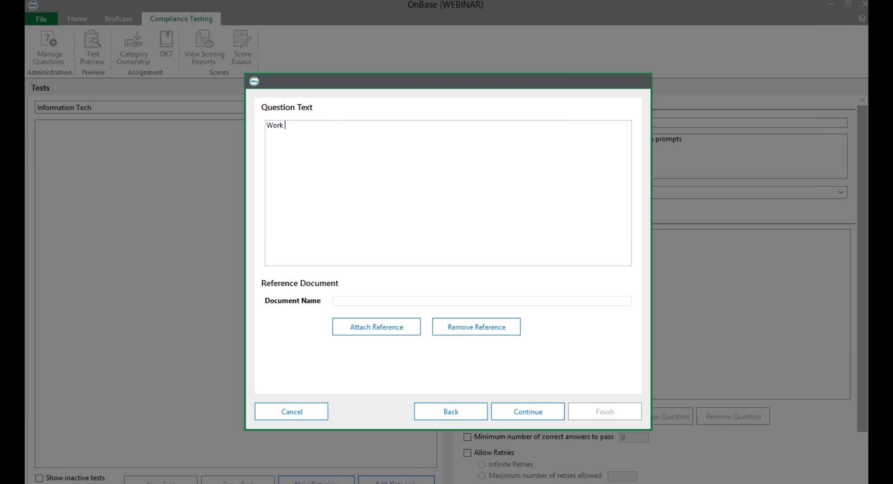
{"action": "type", "text": "s are for Work"}
{"action": "left_click", "coordinate": [515, 411]}
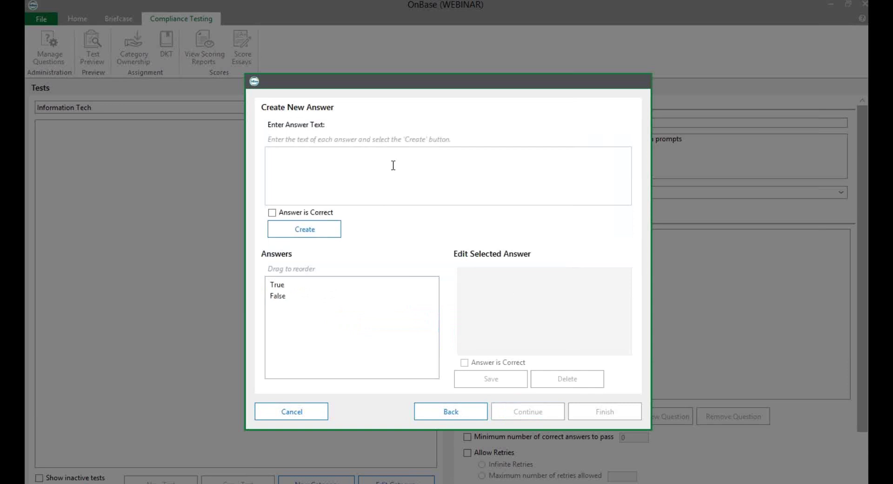
{"action": "left_click", "coordinate": [337, 162]}
{"action": "left_click", "coordinate": [287, 285]}
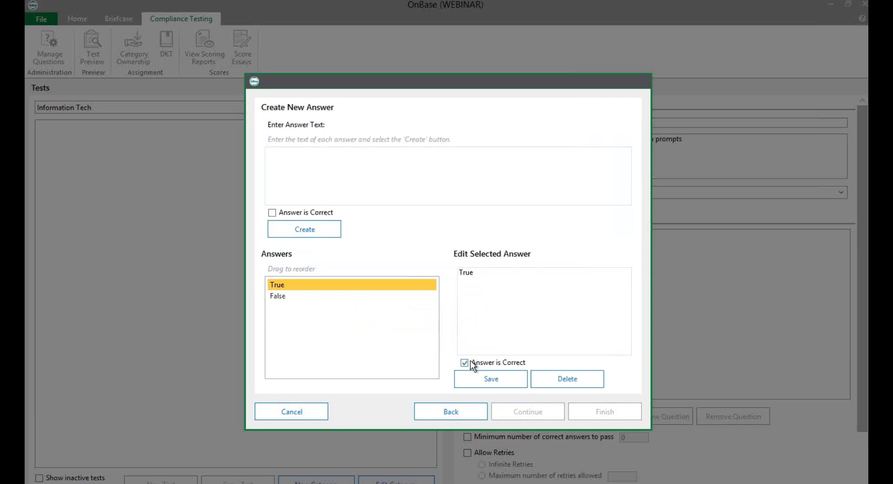
{"action": "left_click", "coordinate": [493, 379]}
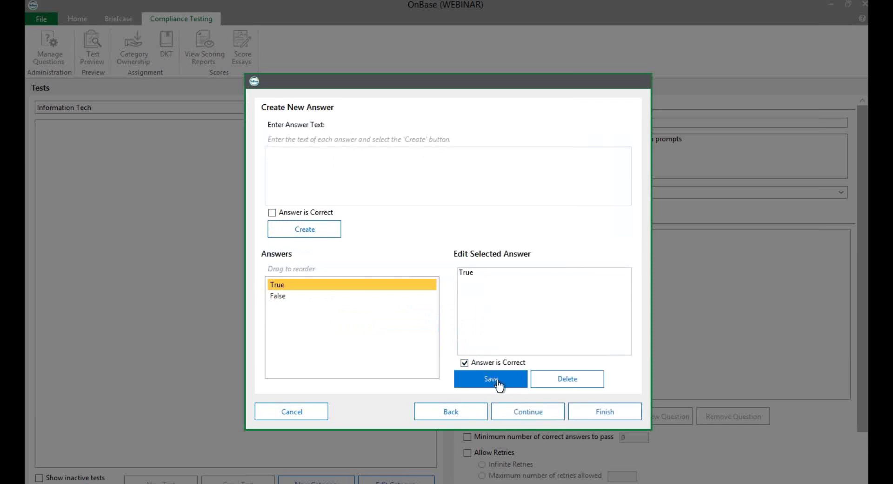
{"action": "left_click", "coordinate": [532, 412]}
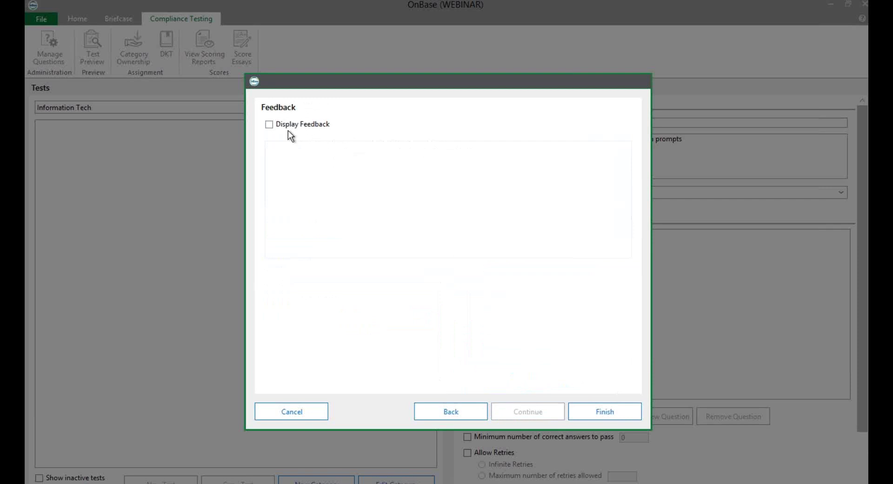
Enable feedback 'Your read the computer policy!!' and finish adding the question
{"action": "left_click", "coordinate": [269, 125]}
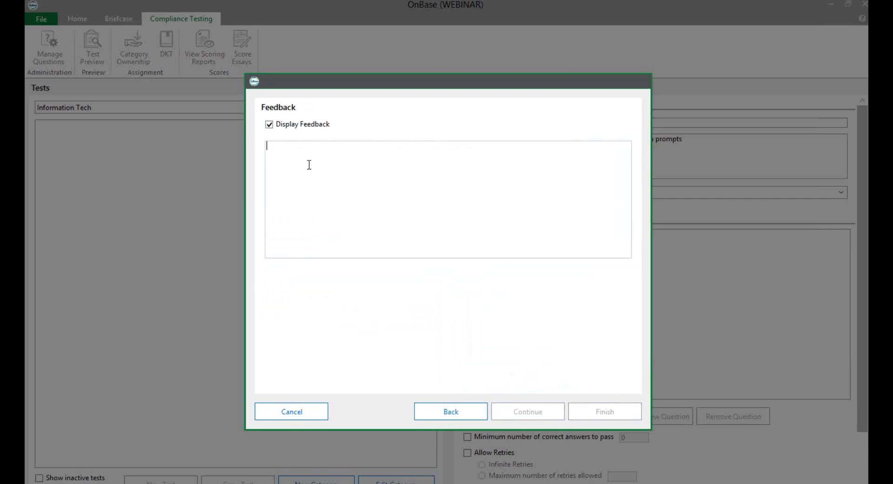
{"action": "left_click", "coordinate": [309, 164]}
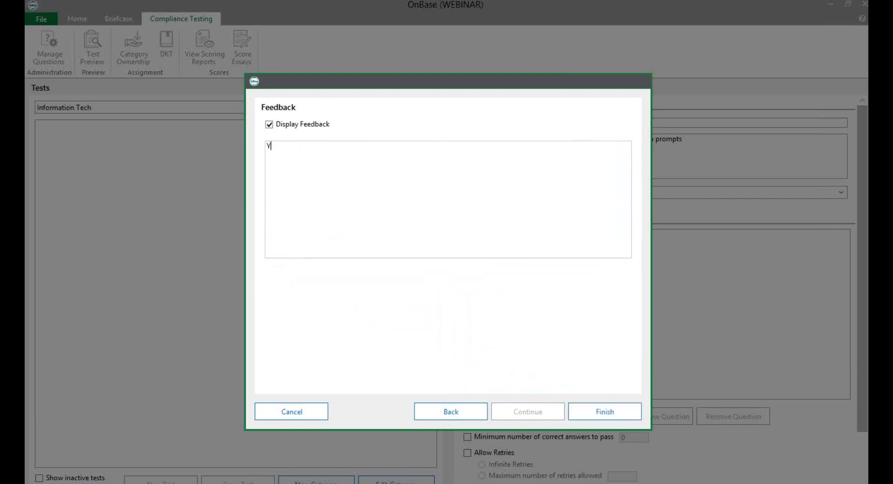
{"action": "type", "text": "Your read the computer policy!!"}
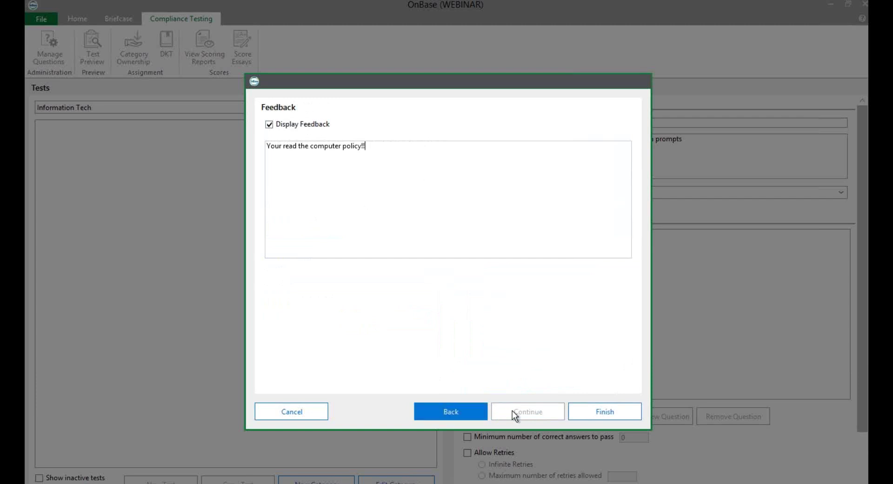
{"action": "left_click", "coordinate": [595, 417]}
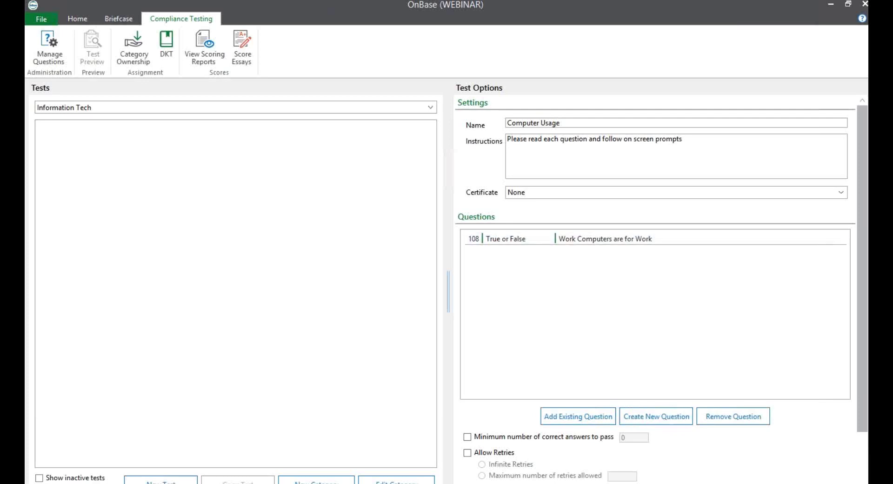
Require a minimum of 1 correct answer, leave retries and randomization off, and save the test
{"action": "left_click_drag", "start_coordinate": [861, 224], "coordinate": [854, 306]}
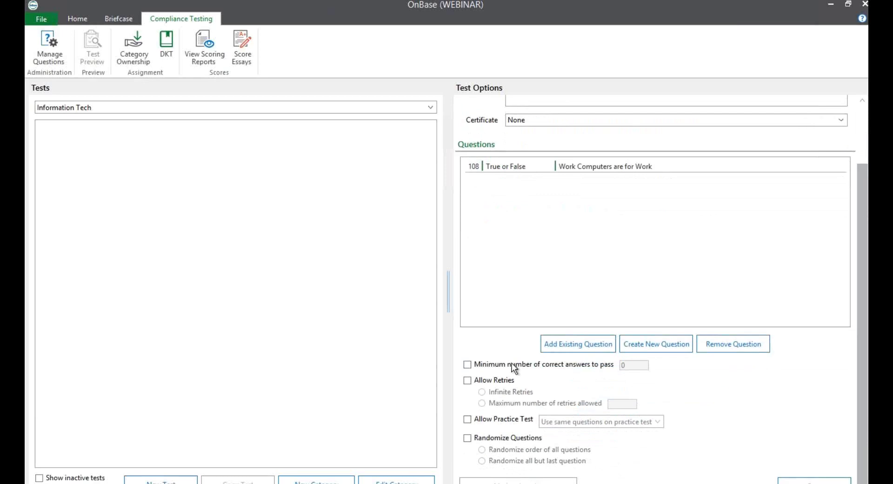
{"action": "left_click", "coordinate": [476, 364]}
{"action": "left_click", "coordinate": [622, 365]}
{"action": "left_click", "coordinate": [468, 381]}
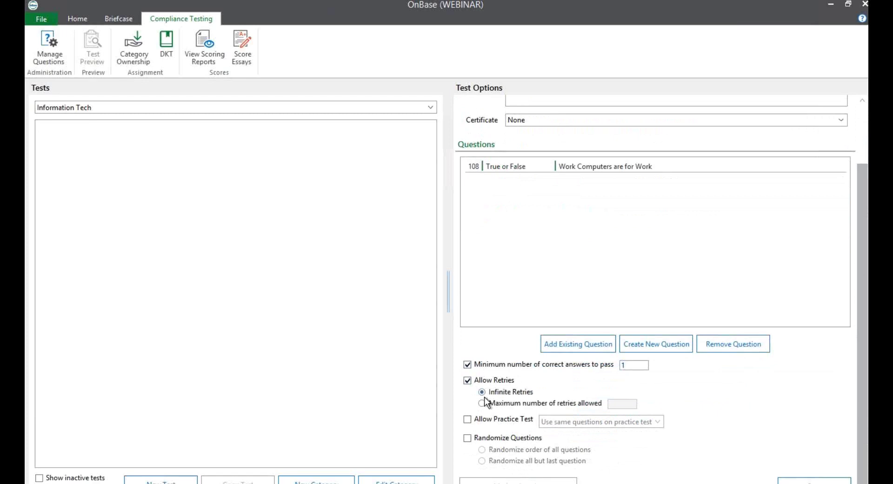
{"action": "left_click", "coordinate": [468, 381]}
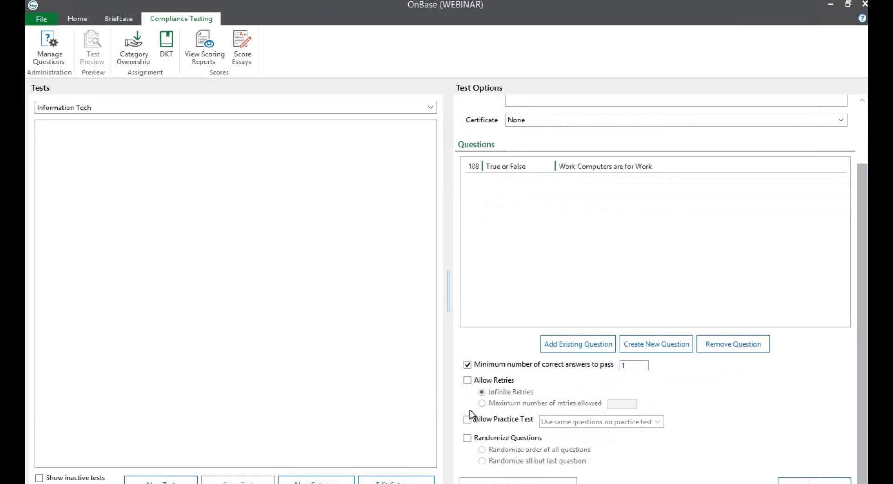
{"action": "left_click", "coordinate": [467, 438]}
{"action": "left_click", "coordinate": [494, 461]}
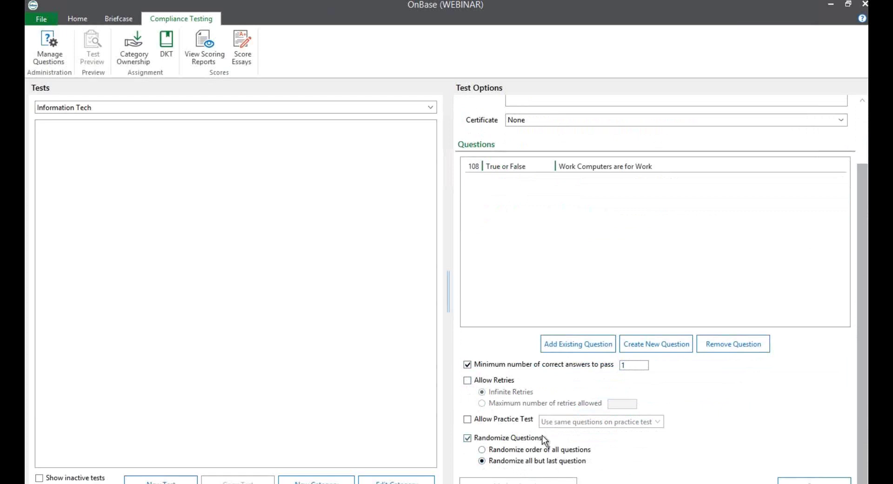
{"action": "left_click", "coordinate": [468, 436]}
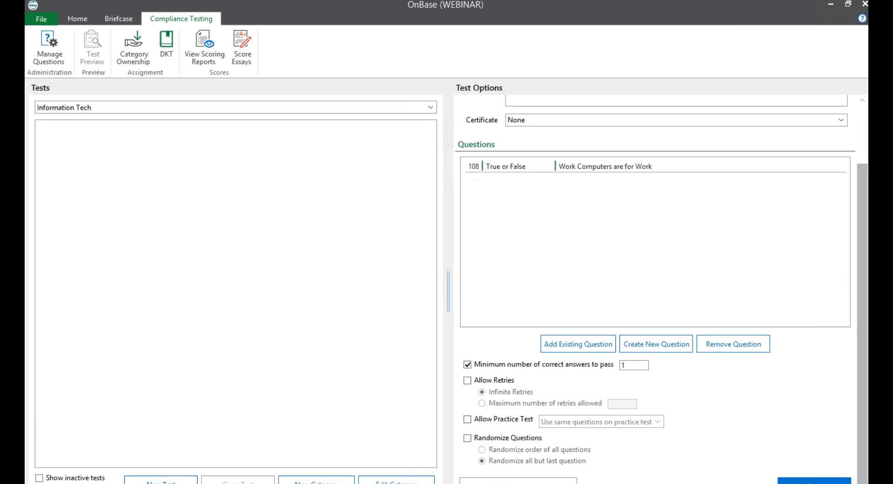
{"action": "left_click", "coordinate": [814, 481]}
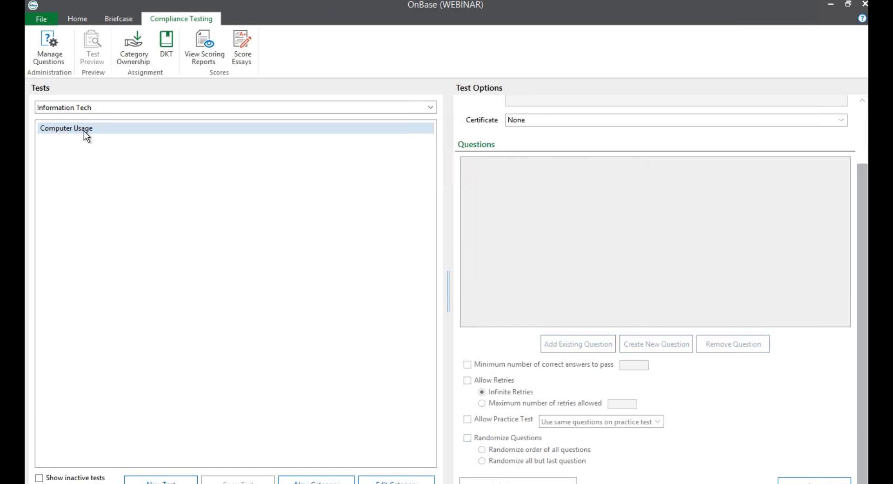
{"action": "left_click", "coordinate": [84, 130]}
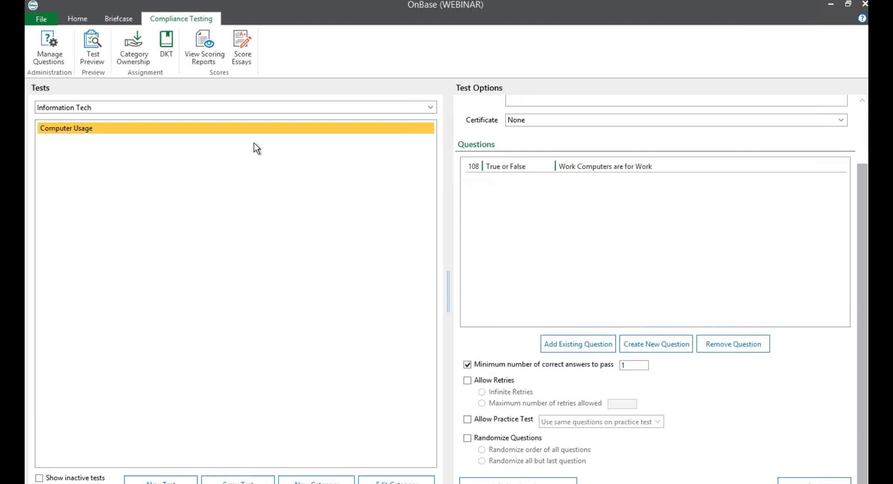
Start an import with document type group Policies and type Policies Procedures
{"action": "left_click", "coordinate": [75, 18]}
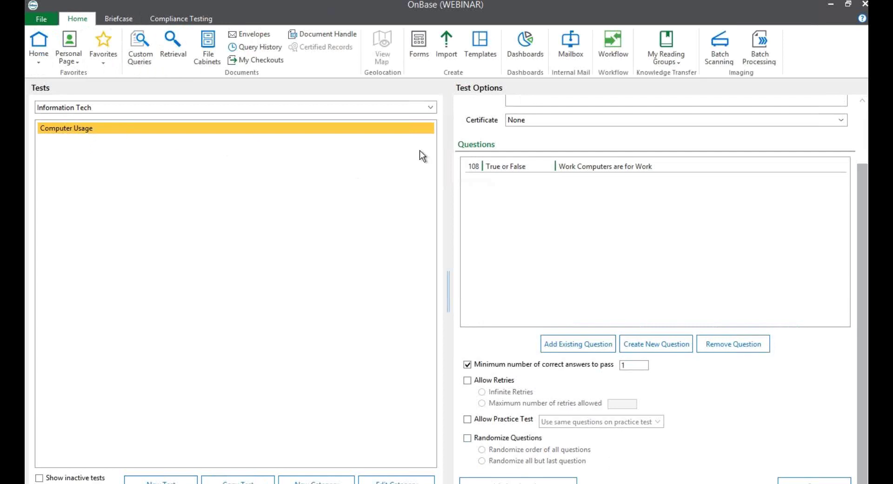
{"action": "left_click", "coordinate": [445, 40]}
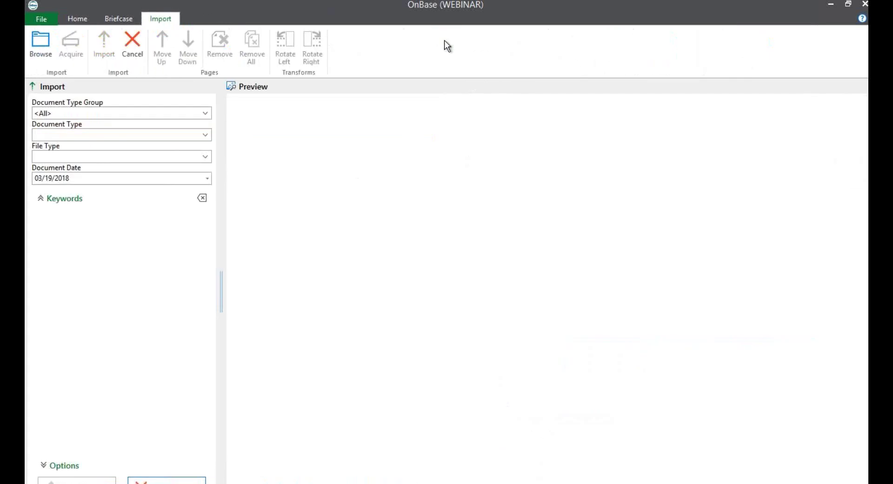
{"action": "left_click", "coordinate": [205, 113]}
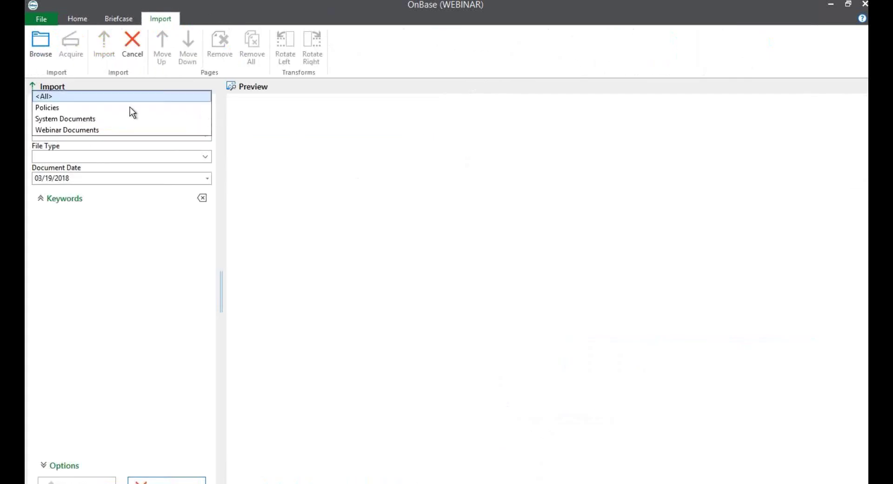
{"action": "left_click", "coordinate": [52, 111]}
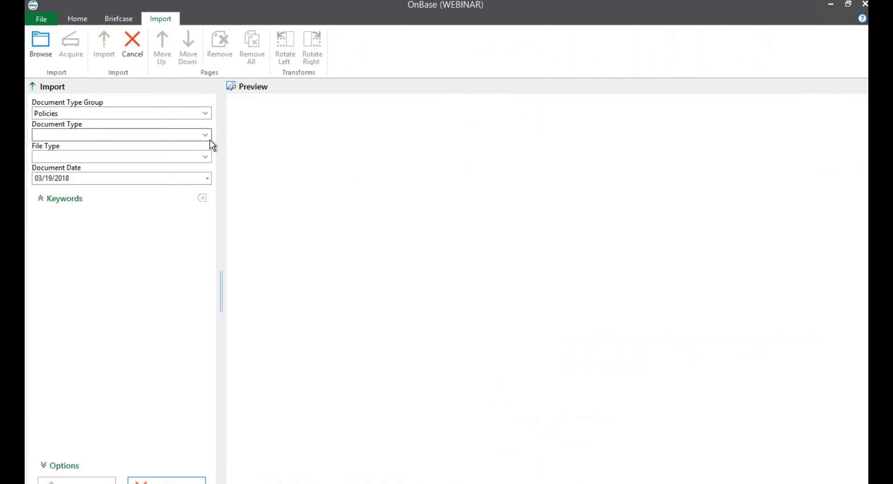
{"action": "left_click", "coordinate": [209, 136]}
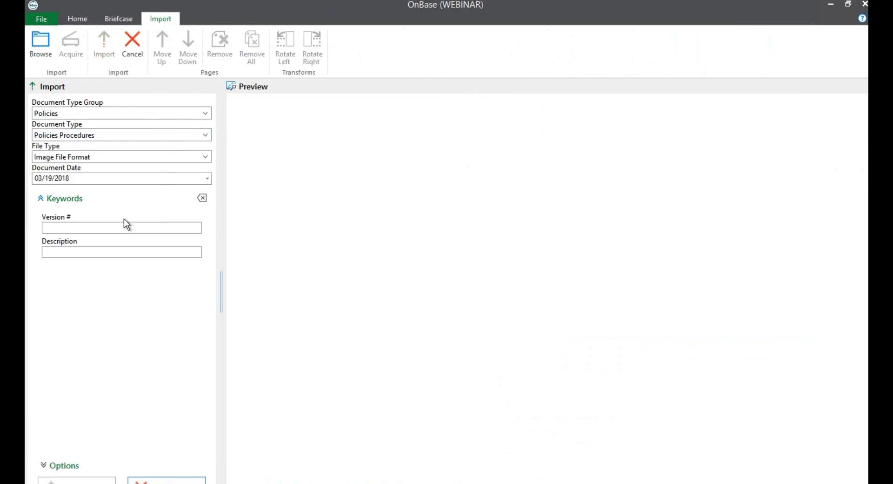
Enter version V2 and description 'COMPUTER USAGE', then browse for the file
{"action": "left_click", "coordinate": [113, 228]}
{"action": "type", "text": "1"}
{"action": "key", "text": "BackSpace"}
{"action": "type", "text": "V"}
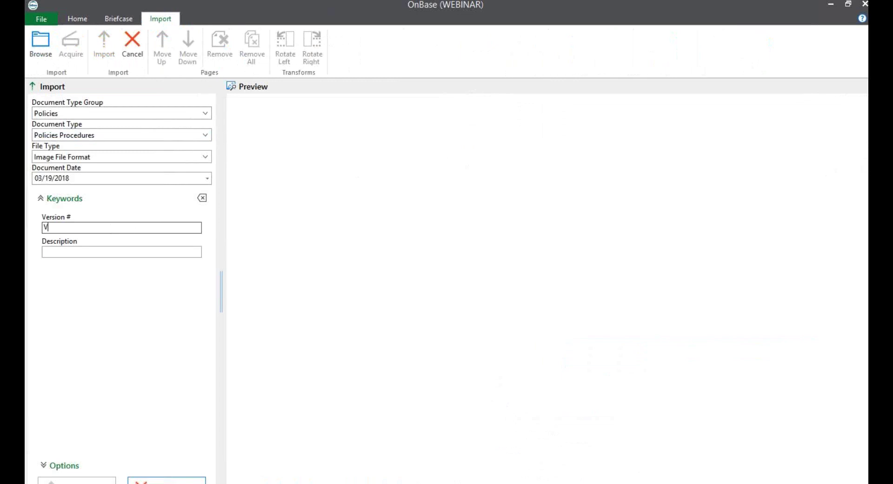
{"action": "type", "text": "2"}
{"action": "left_click", "coordinate": [72, 252]}
{"action": "type", "text": "CO"}
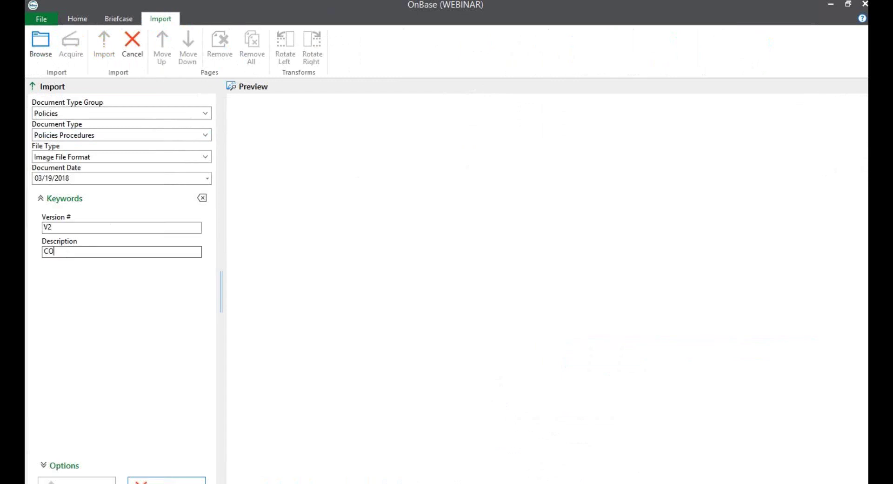
{"action": "type", "text": "MPUTER USAGE"}
{"action": "left_click", "coordinate": [41, 43]}
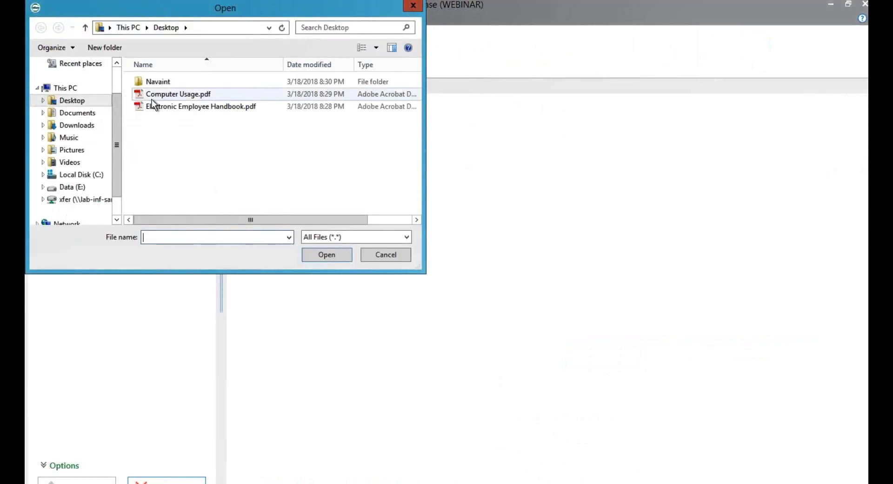
Import Computer Usage.pdf as a Policies Procedures document, version V2, description COMPUTER USAGE
{"action": "left_click", "coordinate": [160, 97]}
{"action": "left_click", "coordinate": [320, 255]}
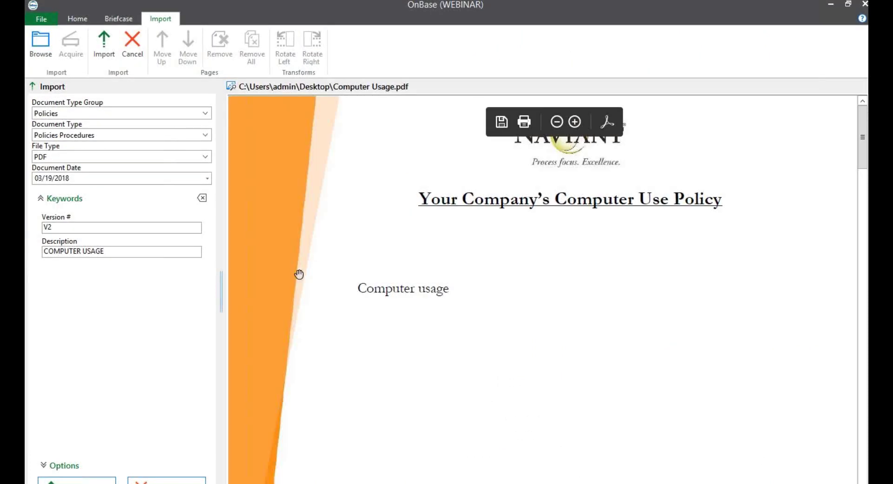
{"action": "left_click", "coordinate": [77, 481]}
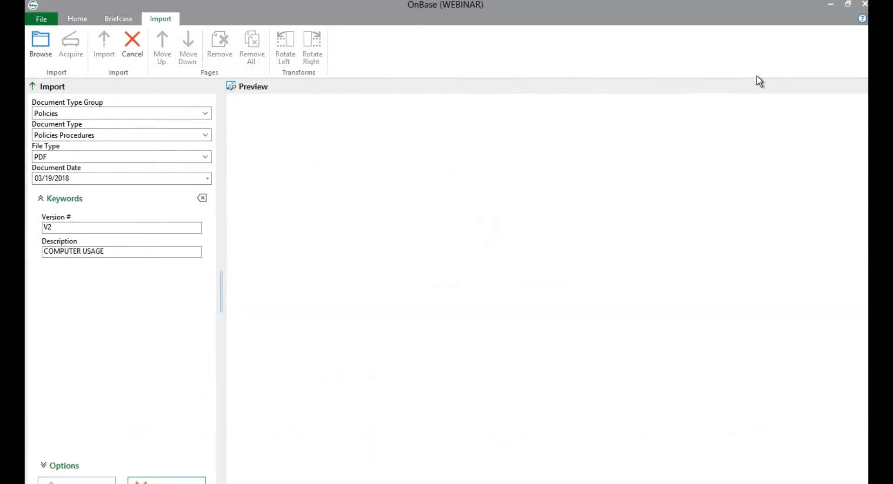
{"action": "left_click", "coordinate": [76, 20]}
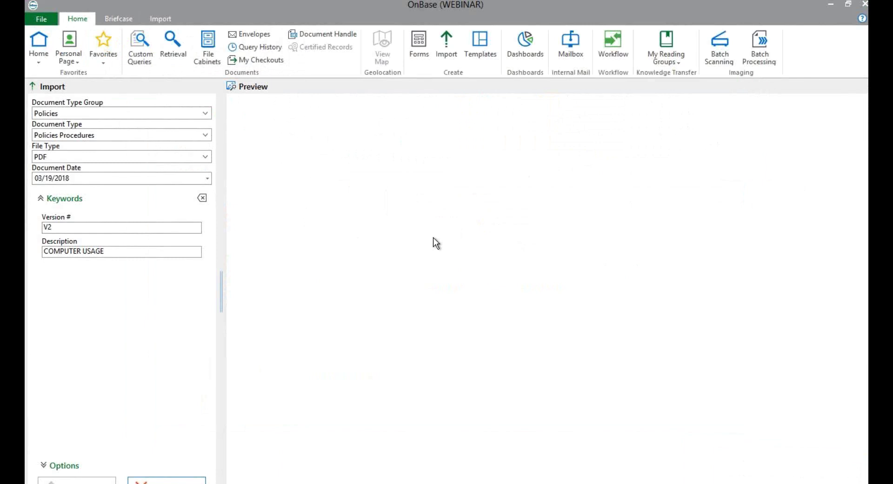
Open Compliance Testing Administration and its DKT assignment window showing AP Department's Invoice Policy test
{"action": "left_click", "coordinate": [41, 19]}
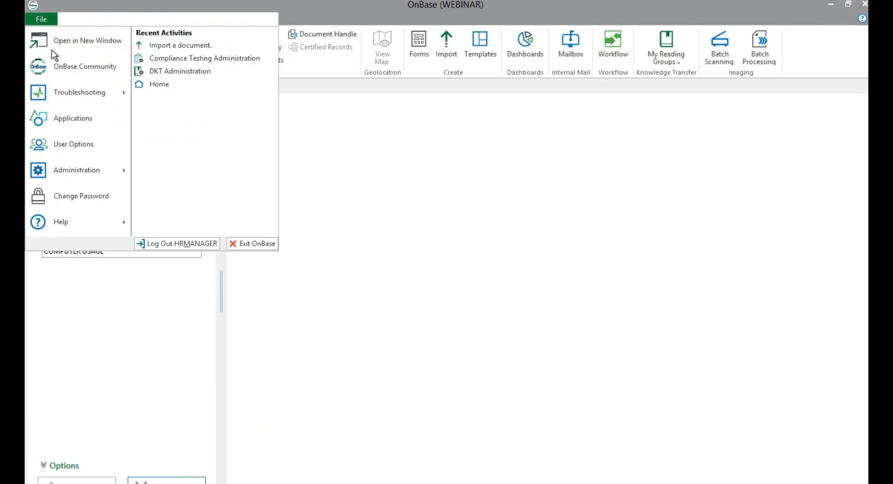
{"action": "mouse_move", "coordinate": [79, 166]}
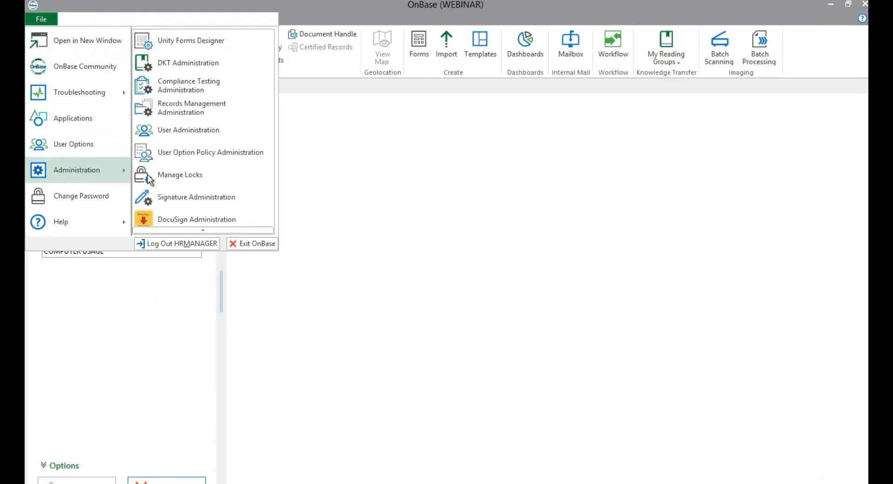
{"action": "left_click", "coordinate": [186, 85]}
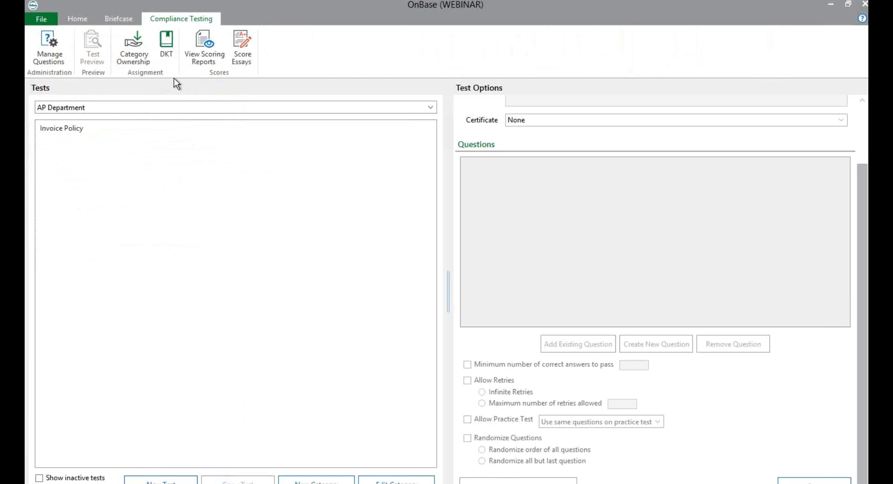
{"action": "left_click", "coordinate": [166, 44]}
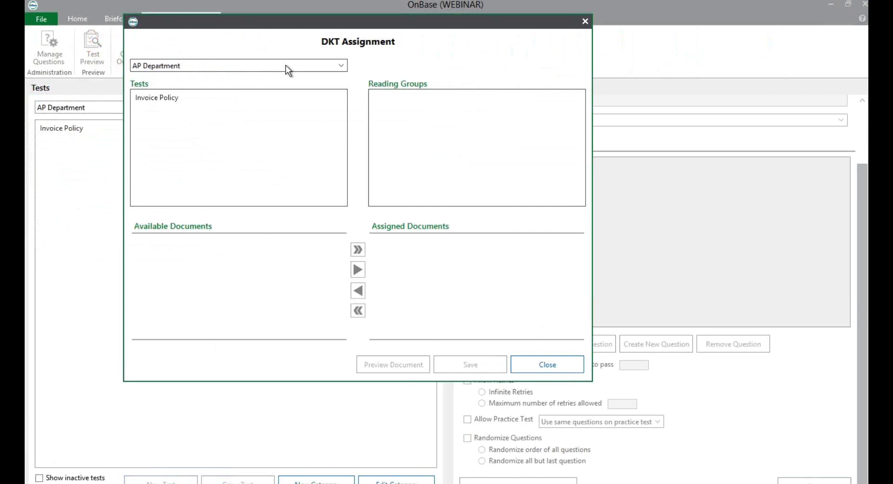
Assign COMPUTER USAGE V2 to the Information Tech Computer Usage test for All Employees, and save
{"action": "left_click", "coordinate": [285, 65]}
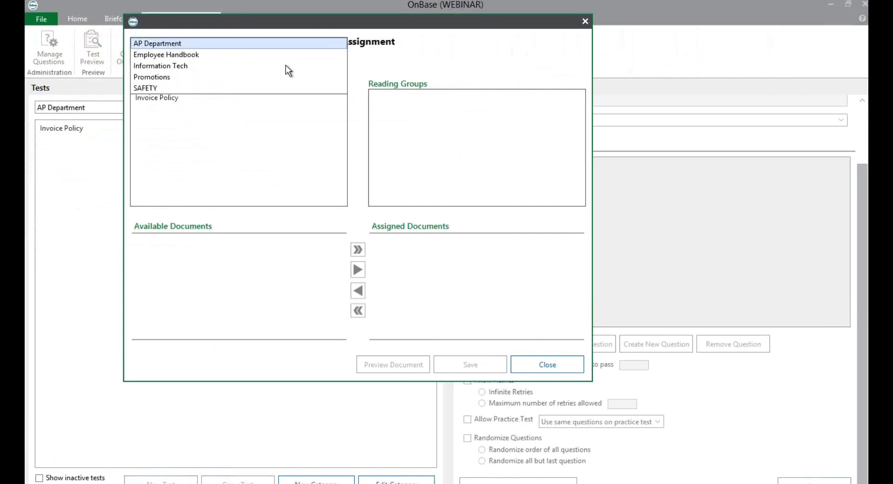
{"action": "left_click", "coordinate": [159, 66]}
{"action": "left_click", "coordinate": [163, 97]}
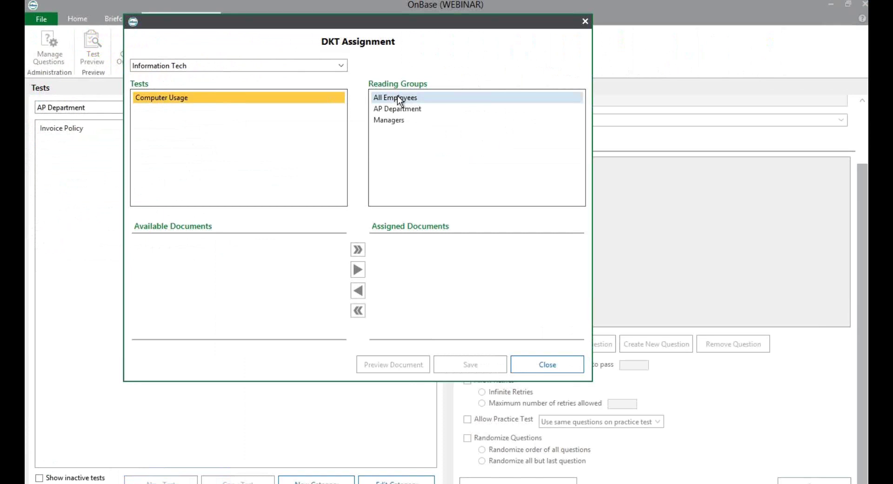
{"action": "left_click", "coordinate": [397, 96]}
{"action": "left_click", "coordinate": [214, 243]}
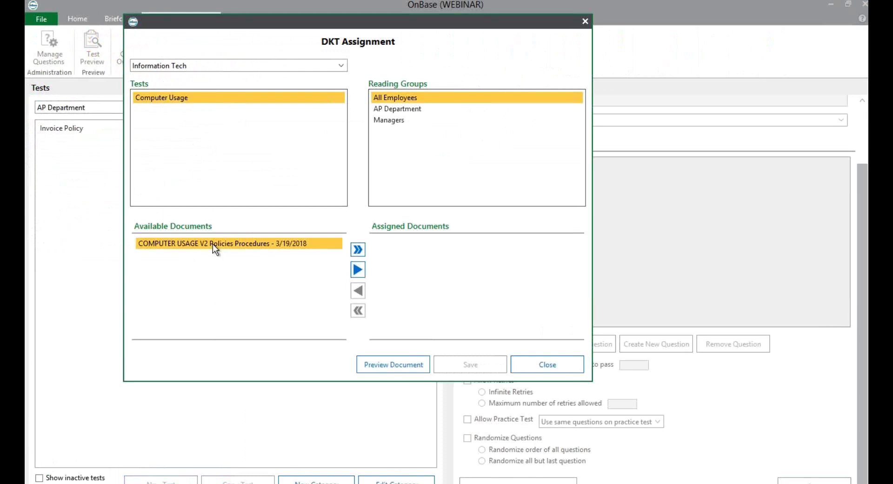
{"action": "left_click", "coordinate": [355, 268]}
{"action": "left_click", "coordinate": [468, 365]}
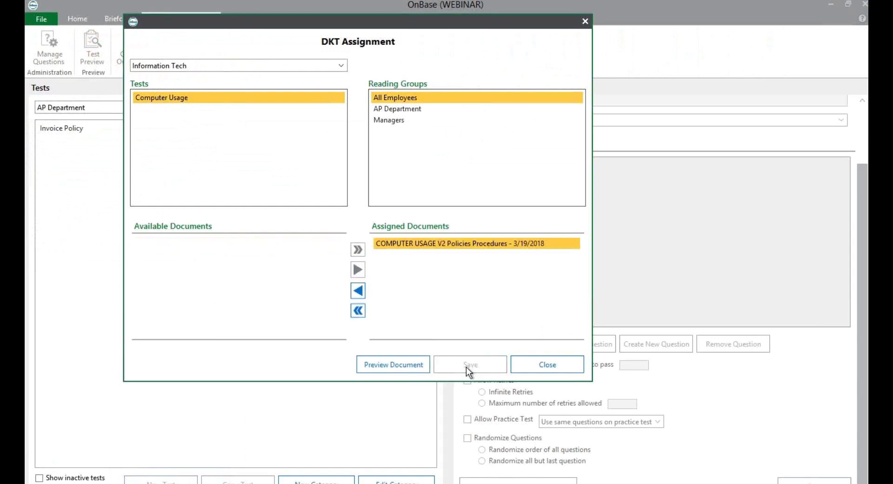
{"action": "left_click", "coordinate": [536, 367]}
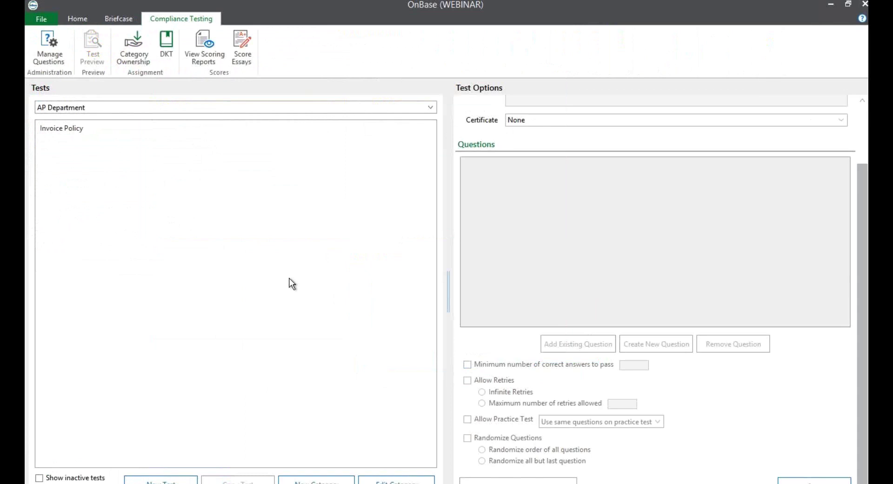
Open DKT Administration without saving and review All Employees' documents: EMPLOYEE HANDBOOK and COMPUTER USAGE V2
{"action": "left_click", "coordinate": [42, 19]}
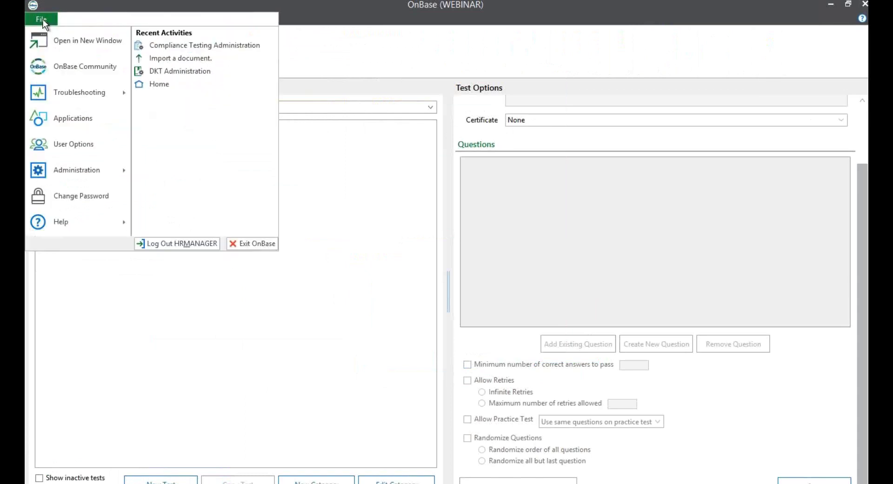
{"action": "left_click", "coordinate": [68, 165]}
{"action": "left_click", "coordinate": [194, 64]}
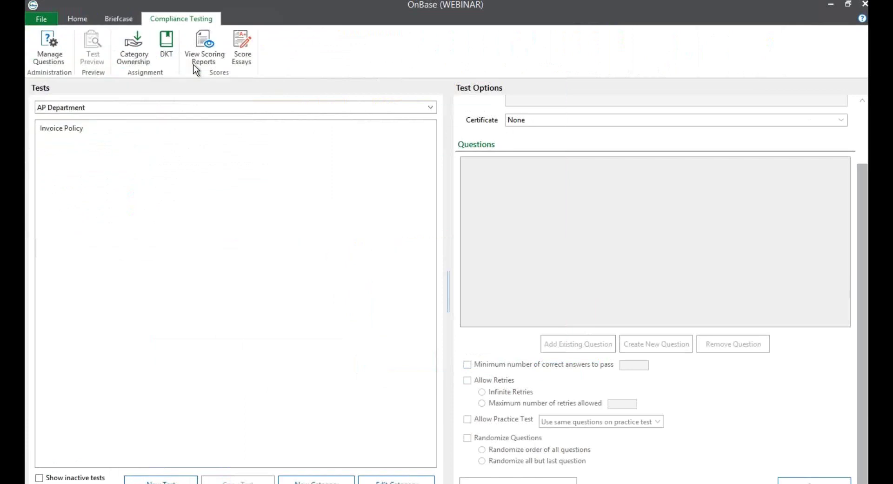
{"action": "left_click", "coordinate": [427, 290]}
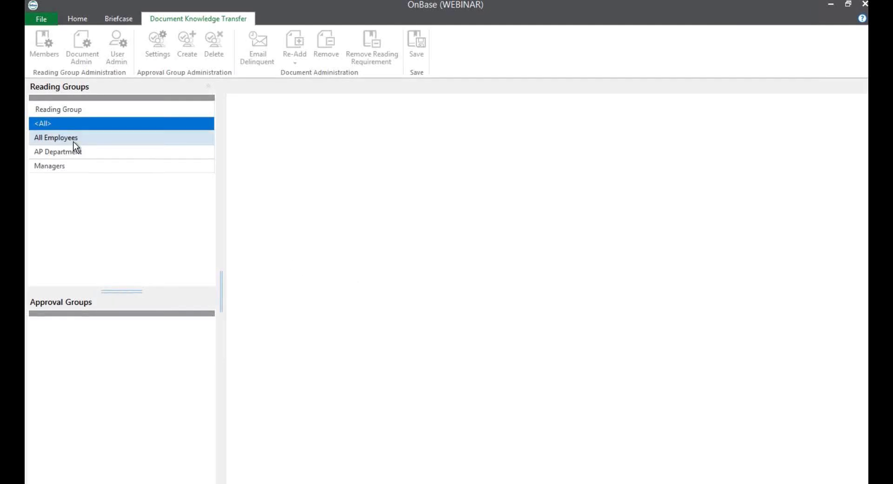
{"action": "left_click", "coordinate": [73, 138]}
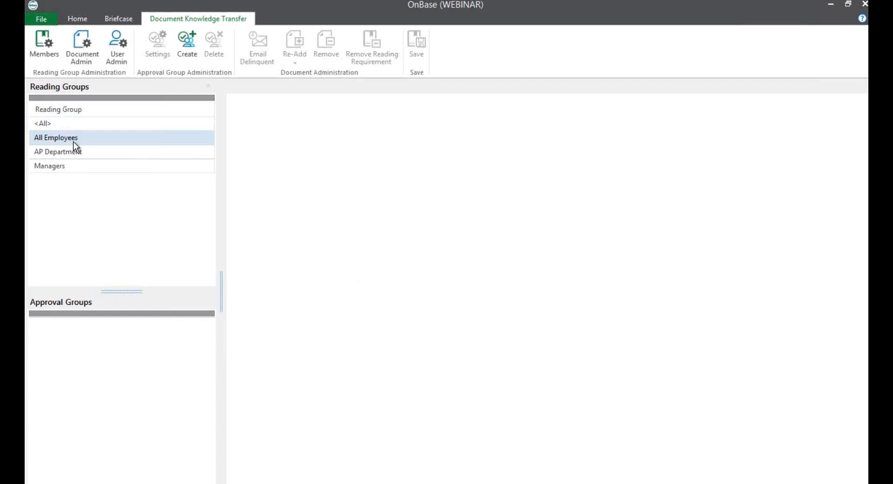
{"action": "left_click", "coordinate": [74, 40]}
{"action": "left_click", "coordinate": [303, 135]}
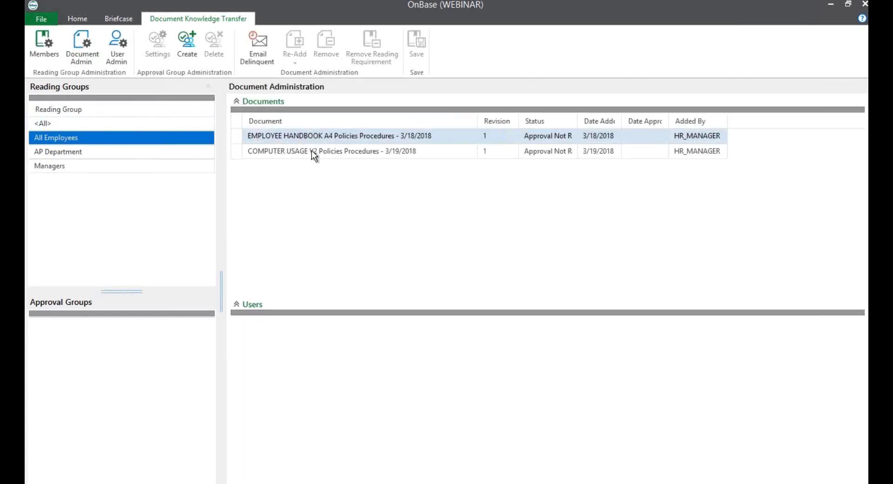
{"action": "left_click", "coordinate": [312, 152]}
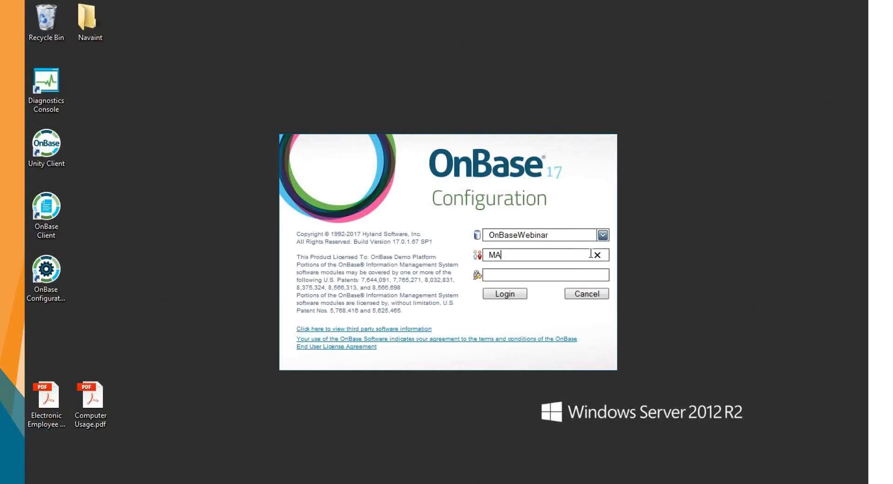
Log in to the OnBaseWebinar database with the administrator user name and password
{"action": "type", "text": "NAGER"}
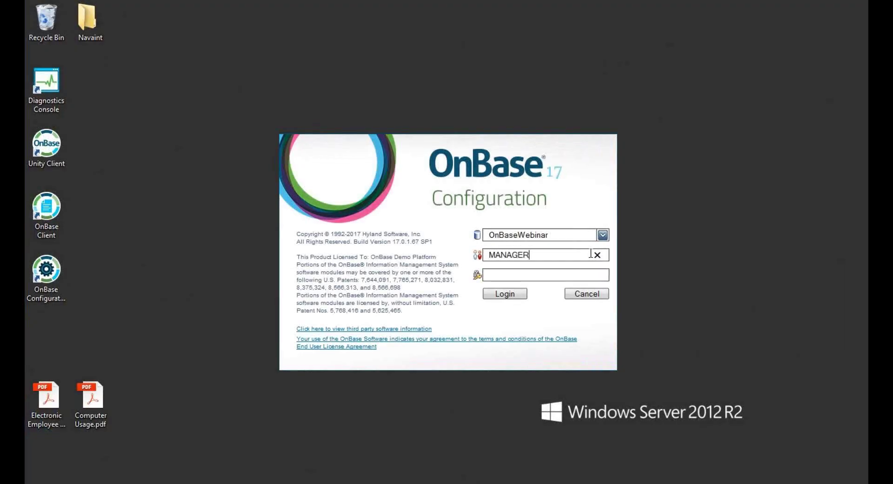
{"action": "key", "text": "Tab"}
{"action": "type", "text": "********"}
{"action": "key", "text": "Return"}
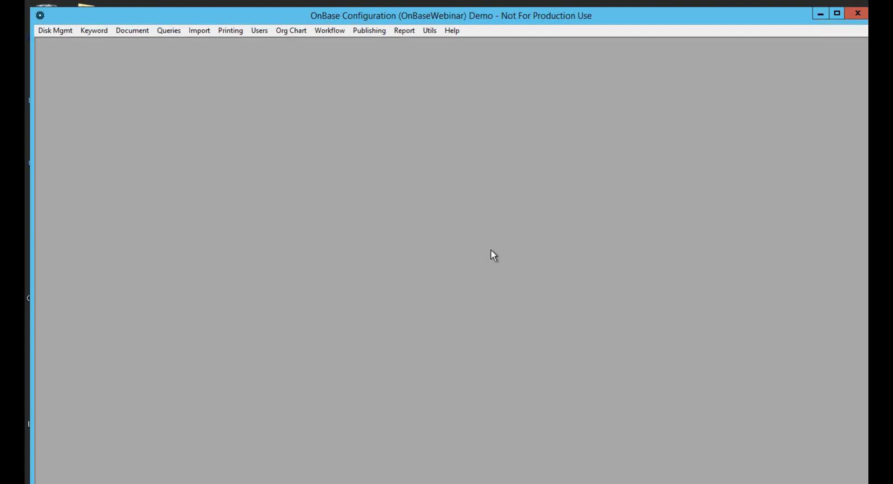
{"action": "left_click", "coordinate": [263, 31]}
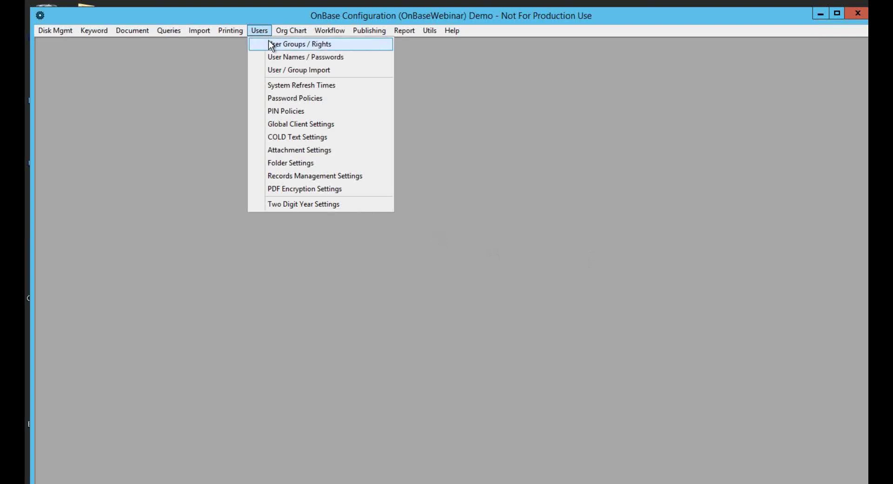
Create user group DKT-USER and add all 16 available users as its members
{"action": "left_click", "coordinate": [269, 43]}
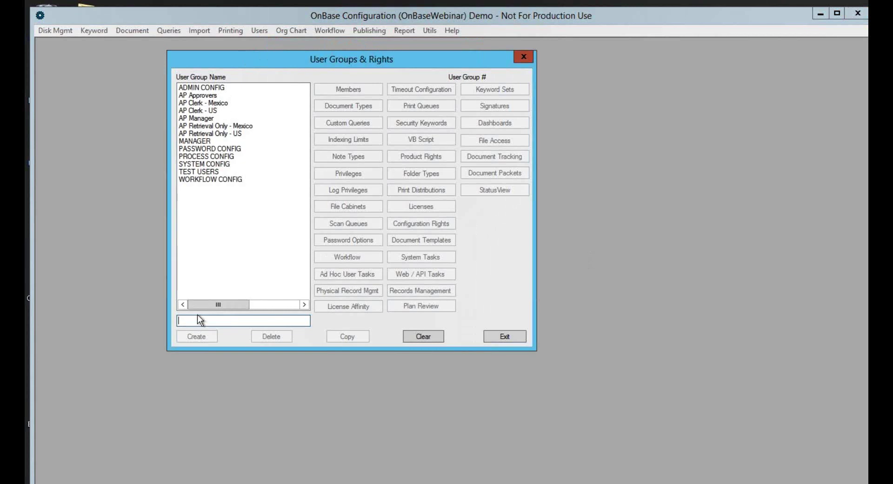
{"action": "type", "text": "DKT"}
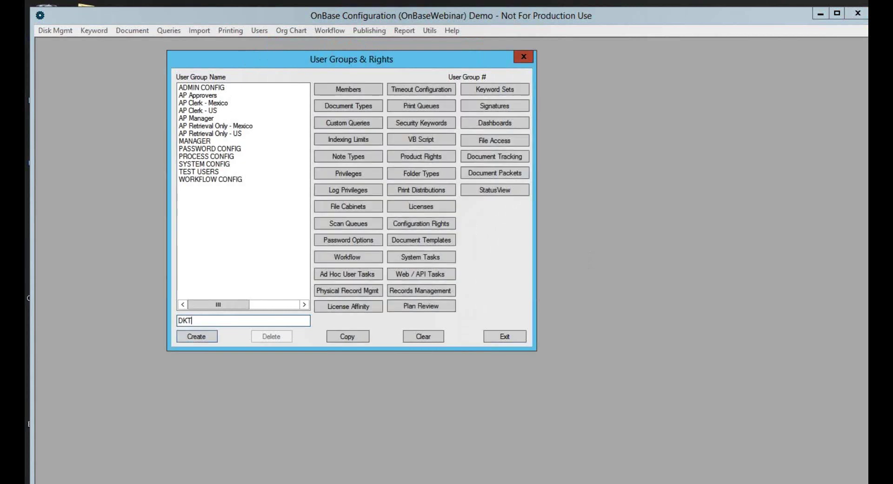
{"action": "type", "text": "-USER"}
{"action": "left_click", "coordinate": [197, 336]}
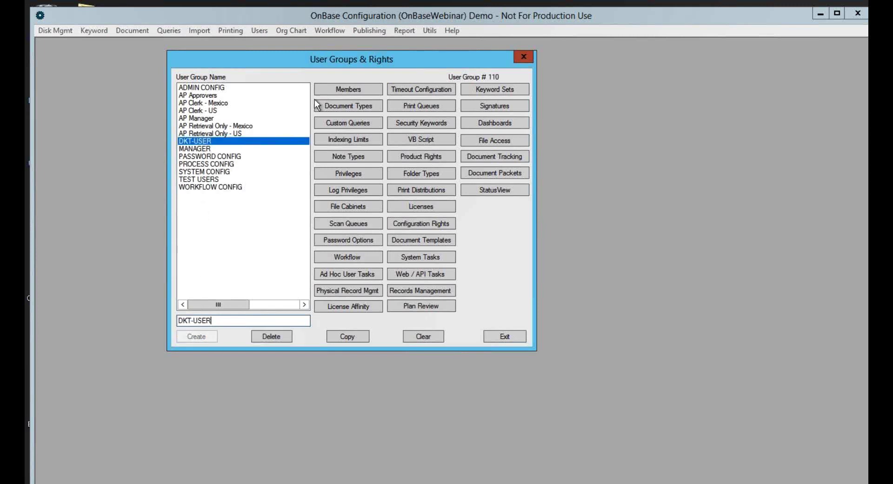
{"action": "left_click", "coordinate": [328, 90]}
{"action": "left_click", "coordinate": [227, 117]}
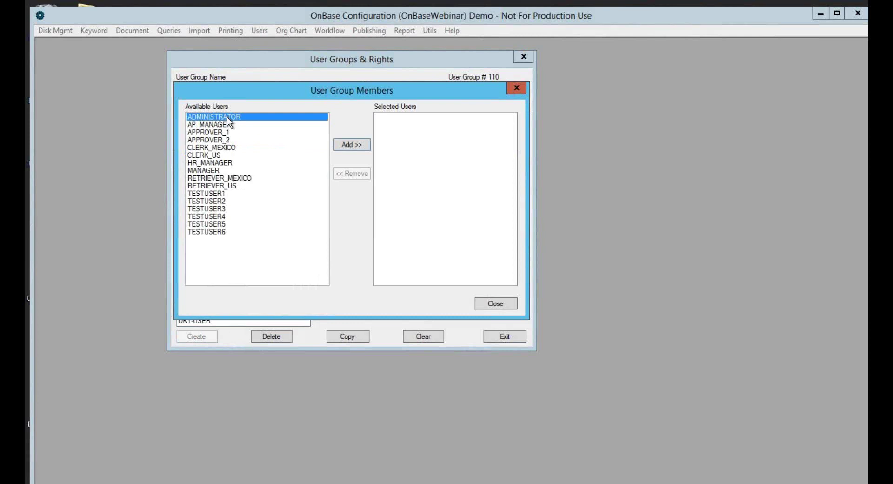
{"action": "left_click", "coordinate": [207, 231], "text": "shift"}
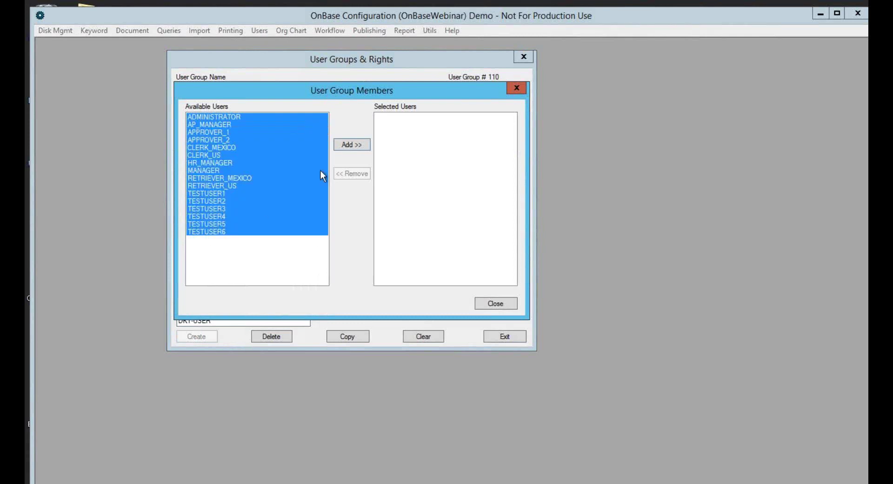
{"action": "left_click", "coordinate": [347, 147]}
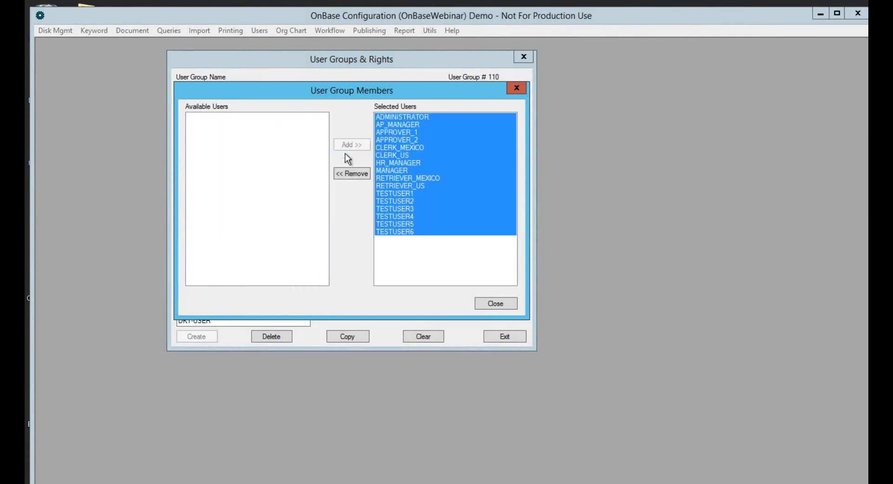
{"action": "left_click", "coordinate": [484, 304]}
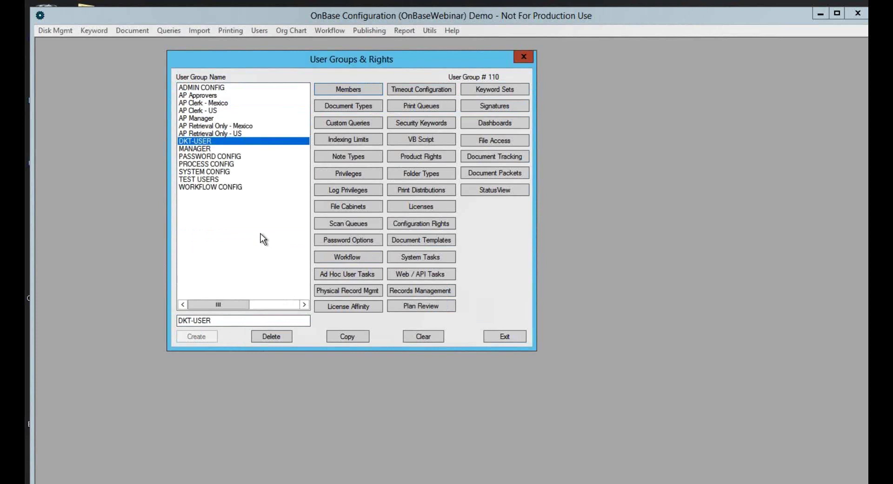
Create a new user group named DKT-ADMIN
{"action": "left_click", "coordinate": [219, 320]}
{"action": "key", "text": "BackSpace"}
{"action": "key", "text": "BackSpace"}
{"action": "key", "text": "BackSpace"}
{"action": "key", "text": "BackSpace"}
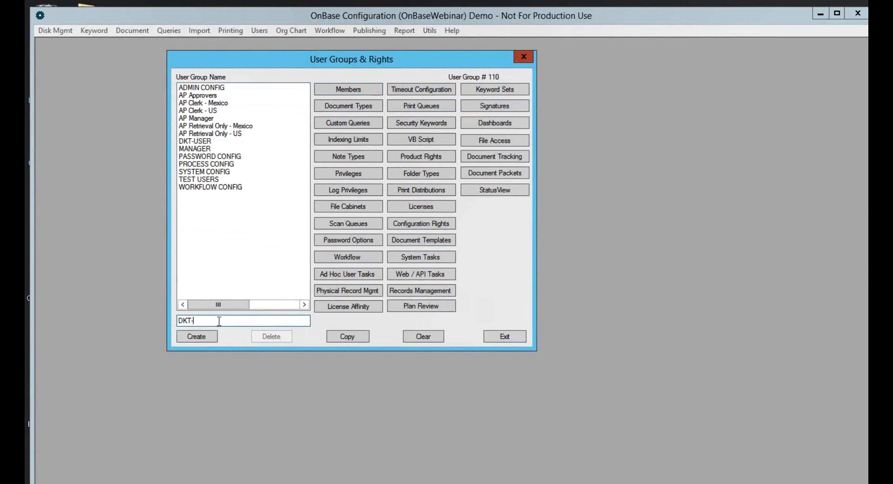
{"action": "type", "text": "a"}
{"action": "key", "text": "BackSpace"}
{"action": "type", "text": "ADMIN"}
{"action": "left_click", "coordinate": [199, 338]}
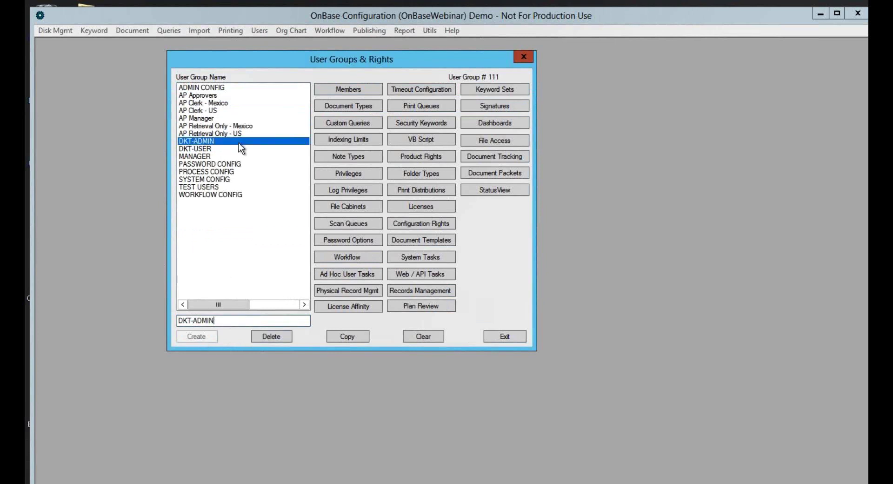
Add HR_MANAGER and MANAGER as members of DKT-ADMIN
{"action": "left_click", "coordinate": [329, 90]}
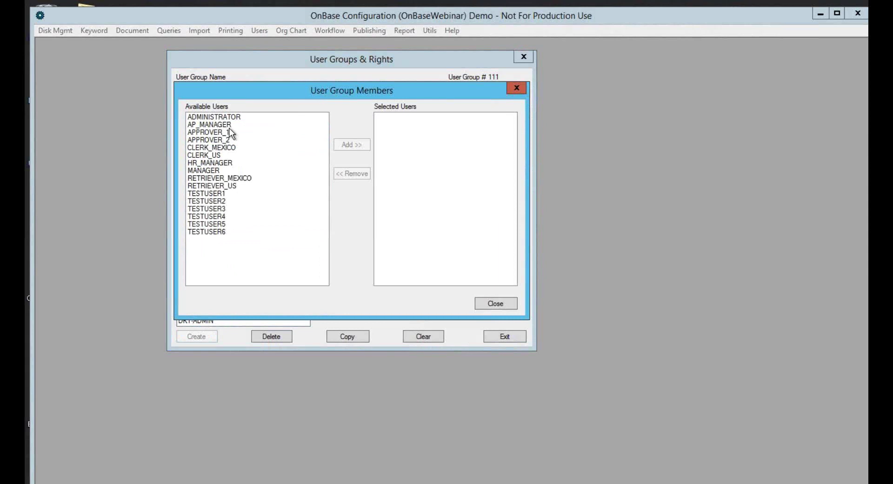
{"action": "left_click", "coordinate": [210, 162]}
{"action": "left_click", "coordinate": [346, 143]}
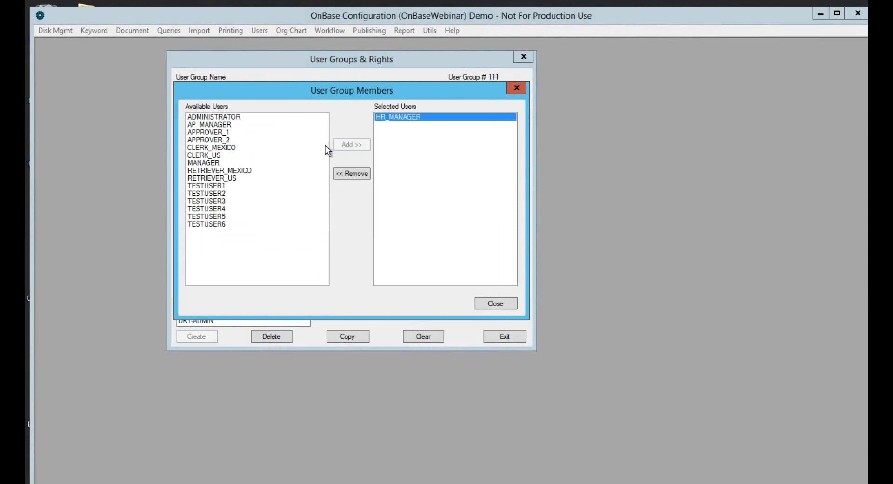
{"action": "left_click", "coordinate": [232, 163]}
{"action": "left_click", "coordinate": [345, 144]}
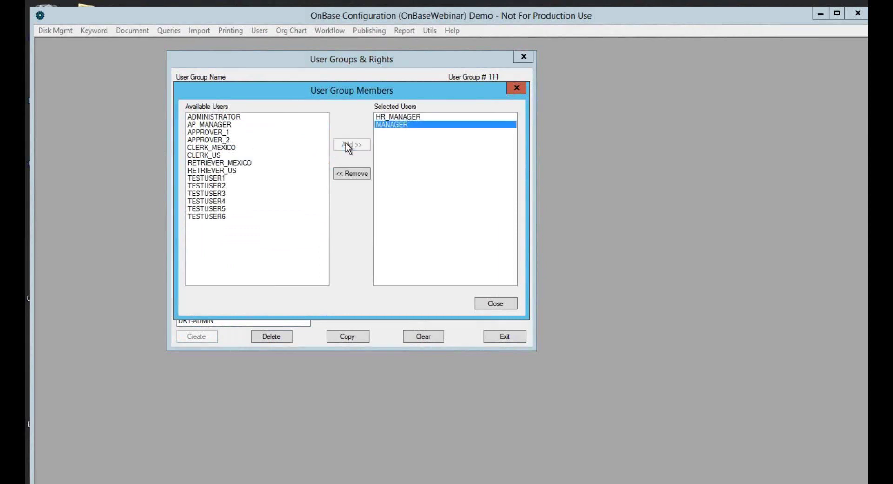
{"action": "left_click", "coordinate": [490, 304]}
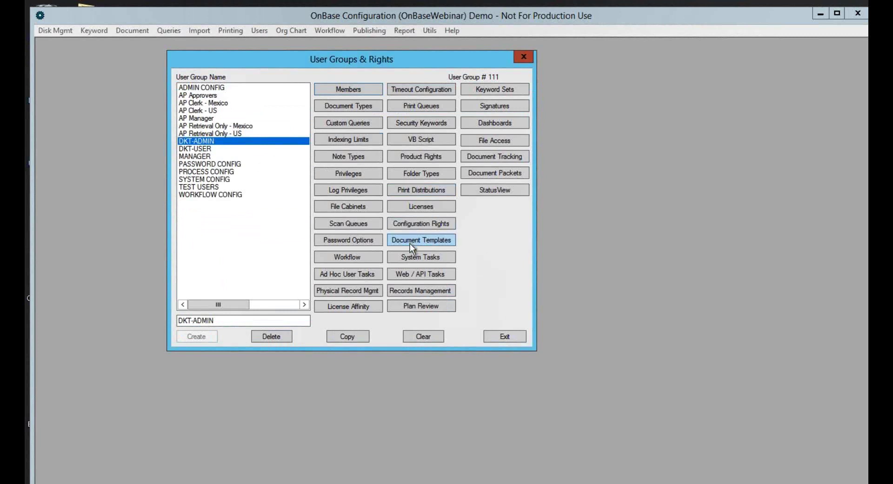
Grant DKT-ADMIN the Document Knowledge Transfer product configuration right and save
{"action": "left_click", "coordinate": [414, 224]}
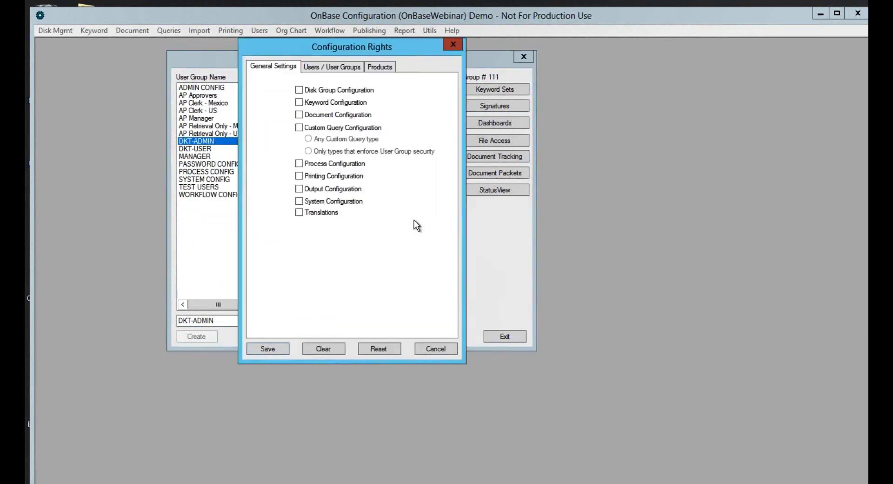
{"action": "left_click", "coordinate": [380, 67]}
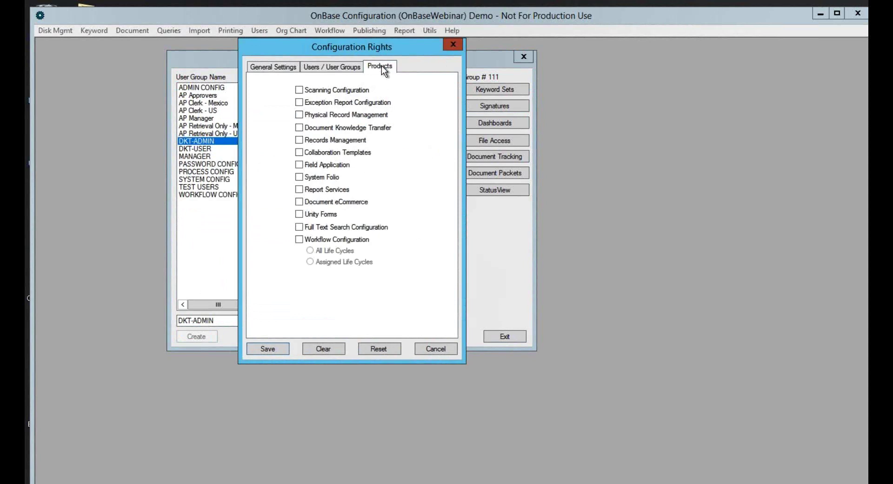
{"action": "left_click", "coordinate": [298, 127]}
{"action": "left_click", "coordinate": [279, 346]}
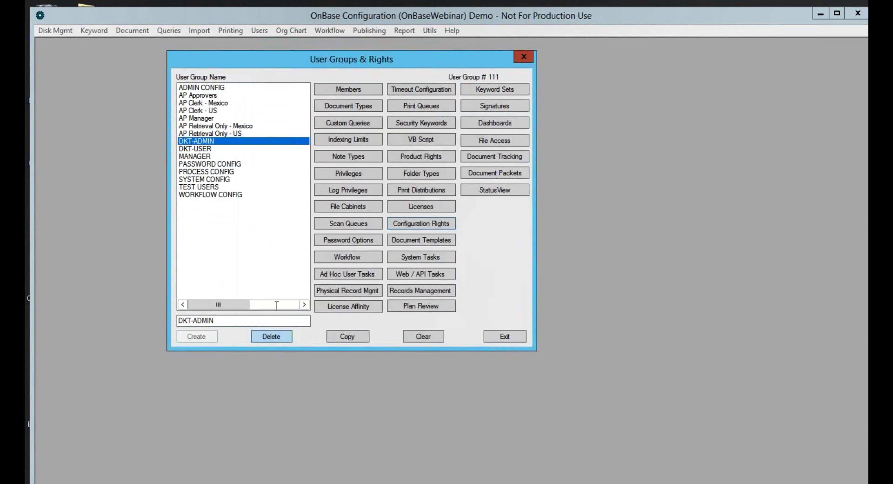
{"action": "left_click", "coordinate": [492, 337]}
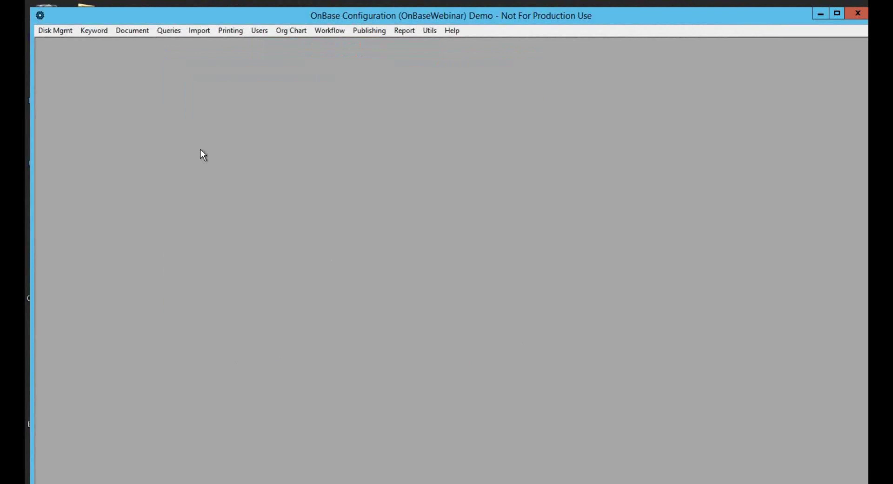
In Reading Group Configuration, create a new reading group named HR Department
{"action": "left_click", "coordinate": [127, 32]}
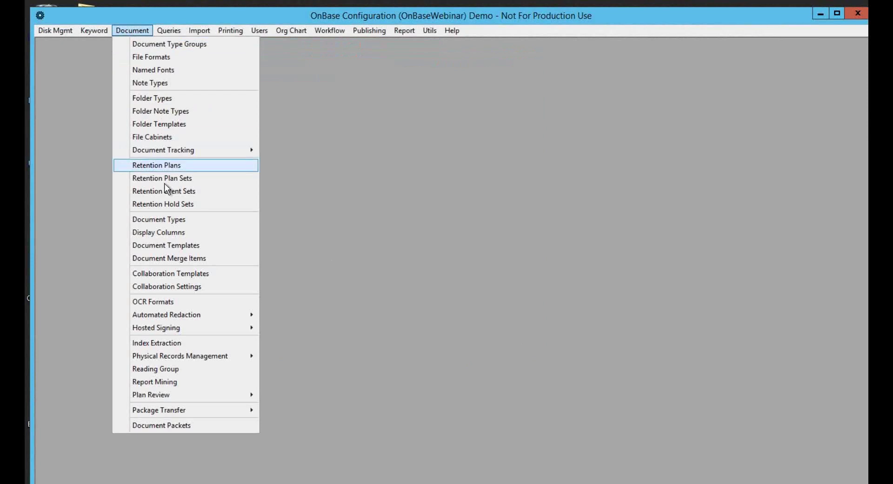
{"action": "left_click", "coordinate": [176, 371]}
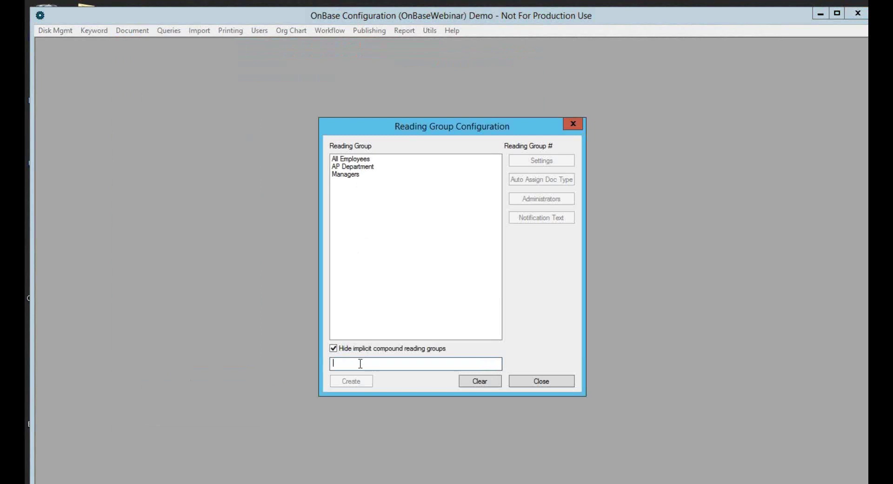
{"action": "type", "text": "h"}
{"action": "key", "text": "BackSpace"}
{"action": "type", "text": "hr"}
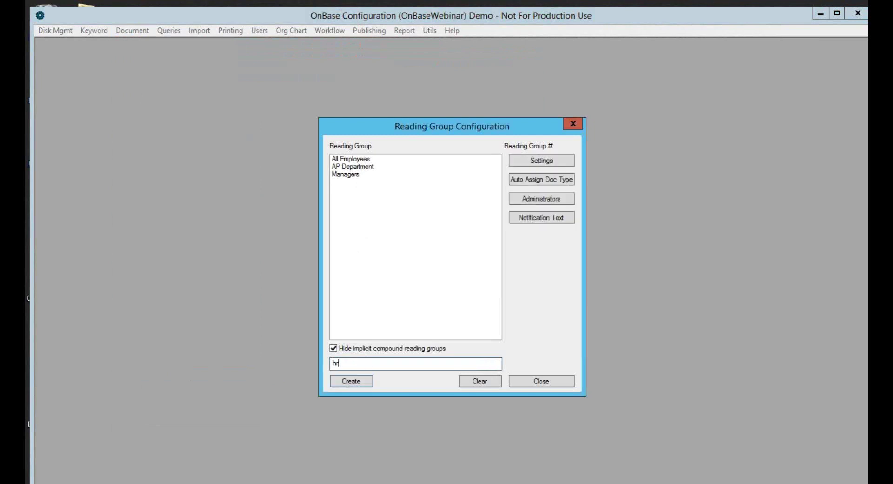
{"action": "key", "text": "BackSpace"}
{"action": "key", "text": "BackSpace"}
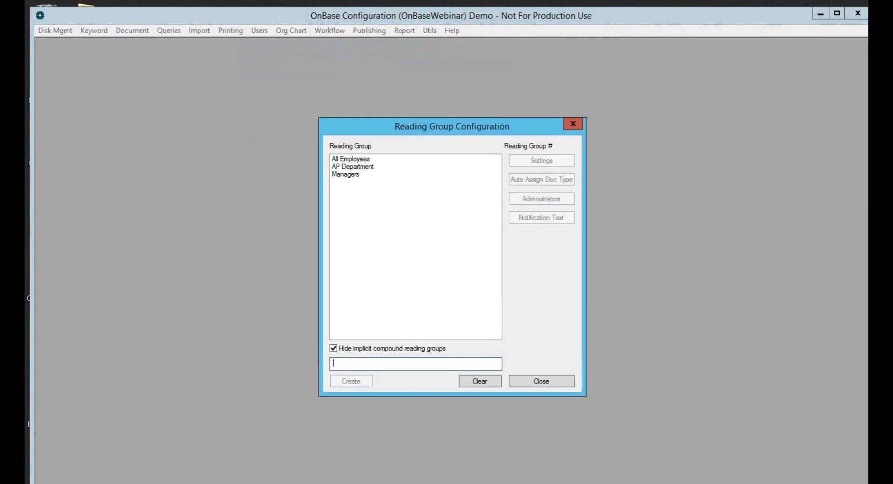
{"action": "type", "text": "HR Depar"}
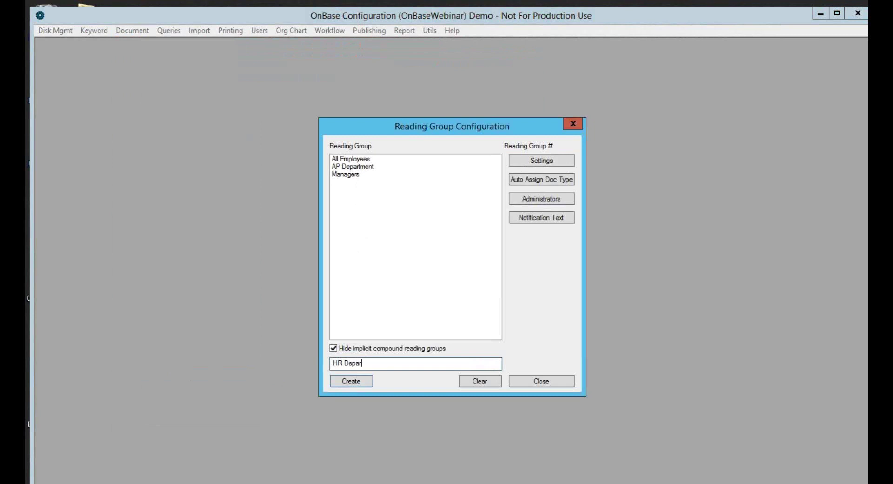
{"action": "type", "text": "tment"}
{"action": "left_click", "coordinate": [351, 380]}
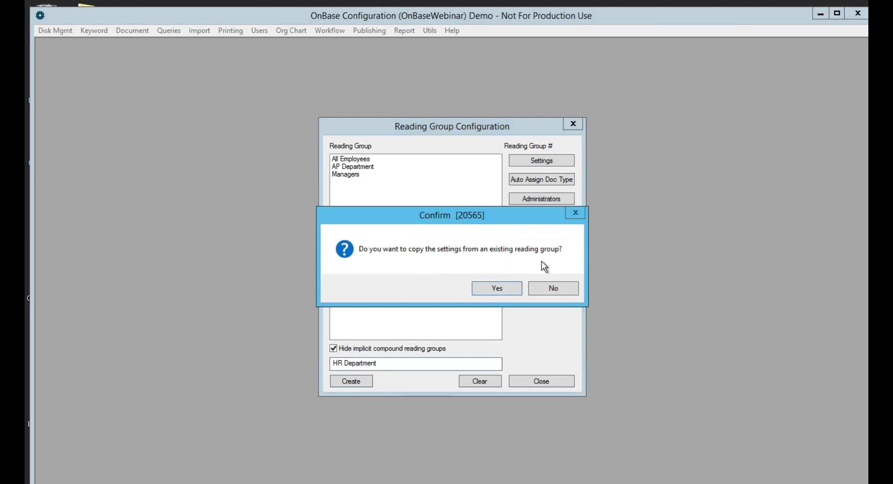
Without copying settings, enter usage policy 'legal verbage' and acknowledgement text 'company verbage'
{"action": "left_click", "coordinate": [550, 289]}
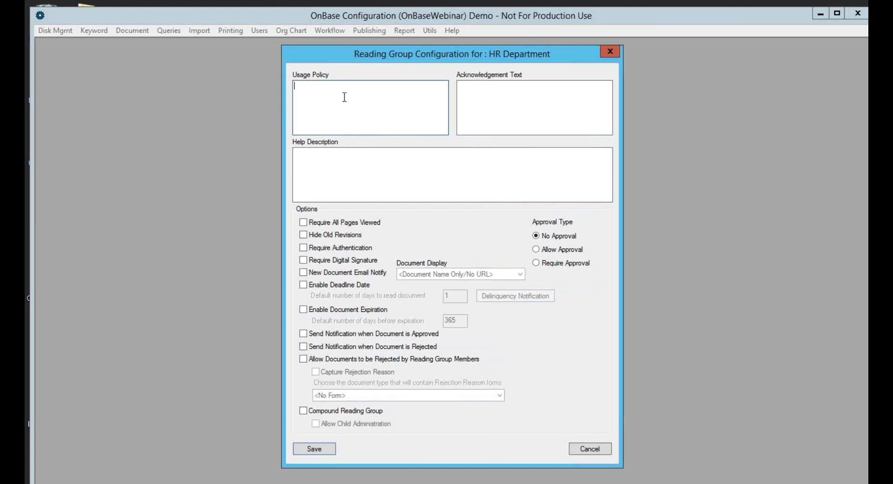
{"action": "type", "text": "legal verbage"}
{"action": "key", "text": "Tab"}
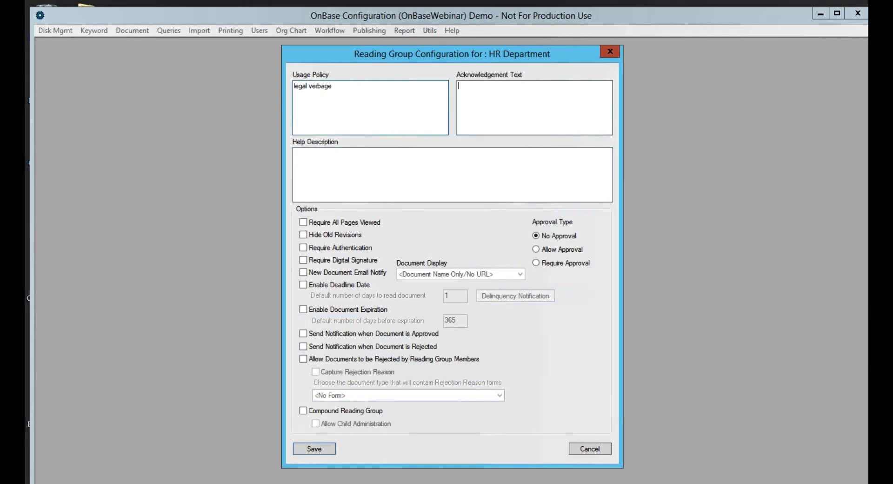
{"action": "type", "text": "company verbage"}
{"action": "left_click", "coordinate": [350, 164]}
Enable document expiration and a 30-day reading deadline, then save HR Department's settings
{"action": "left_click", "coordinate": [304, 309]}
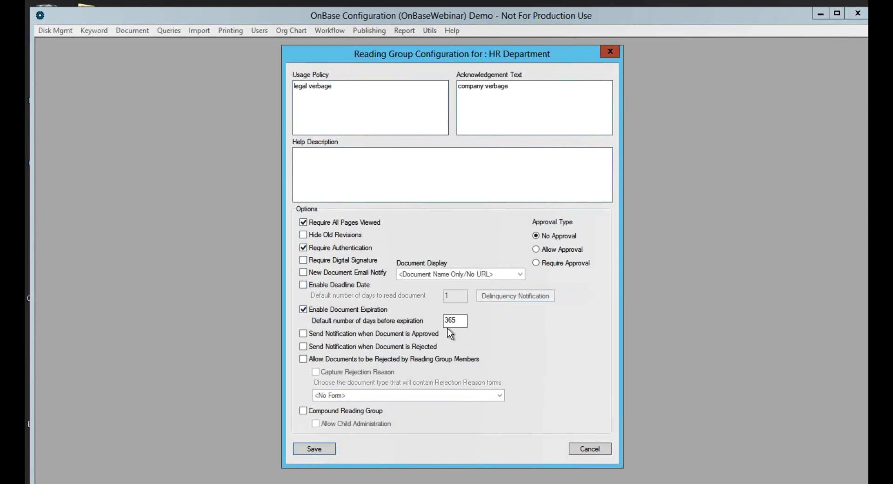
{"action": "left_click", "coordinate": [314, 287]}
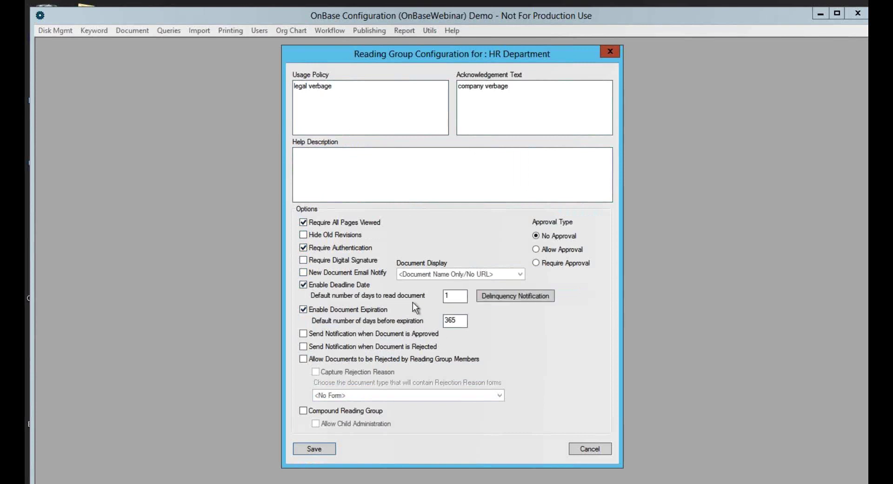
{"action": "left_click", "coordinate": [444, 297]}
{"action": "key", "text": "BackSpace"}
{"action": "type", "text": "30"}
{"action": "left_click", "coordinate": [303, 334]}
{"action": "left_click", "coordinate": [327, 449]}
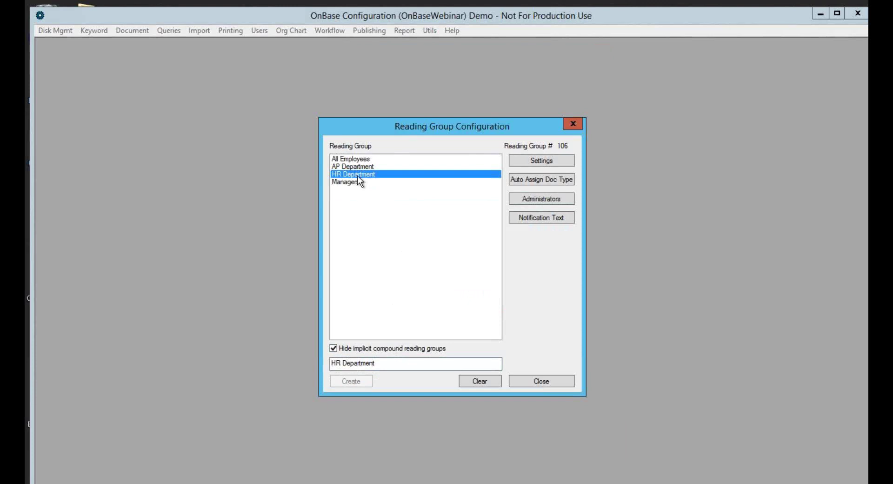
{"action": "left_click", "coordinate": [527, 160]}
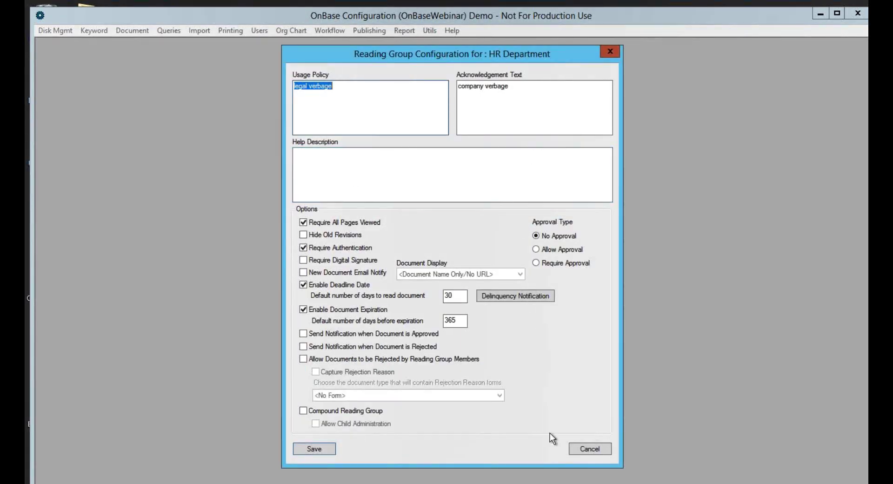
{"action": "left_click", "coordinate": [590, 449]}
Set Policies Procedures as the auto-assigned document type for the HR Department reading group
{"action": "left_click", "coordinate": [542, 179]}
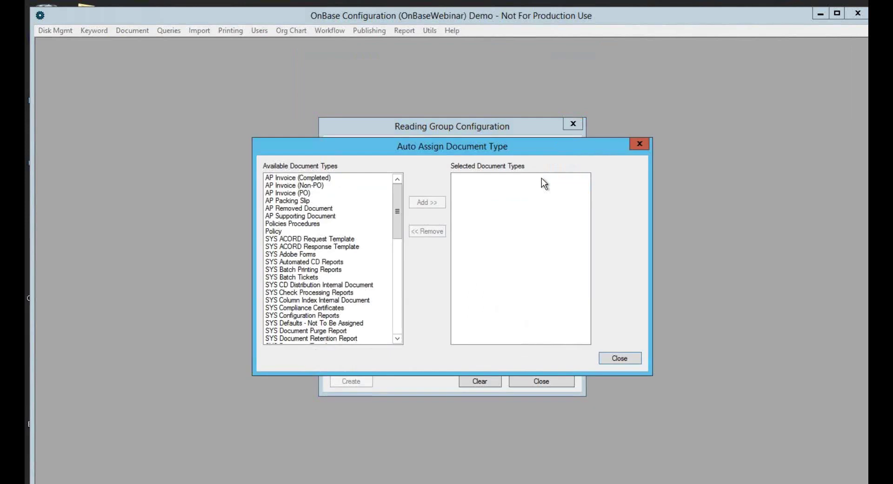
{"action": "left_click", "coordinate": [315, 224]}
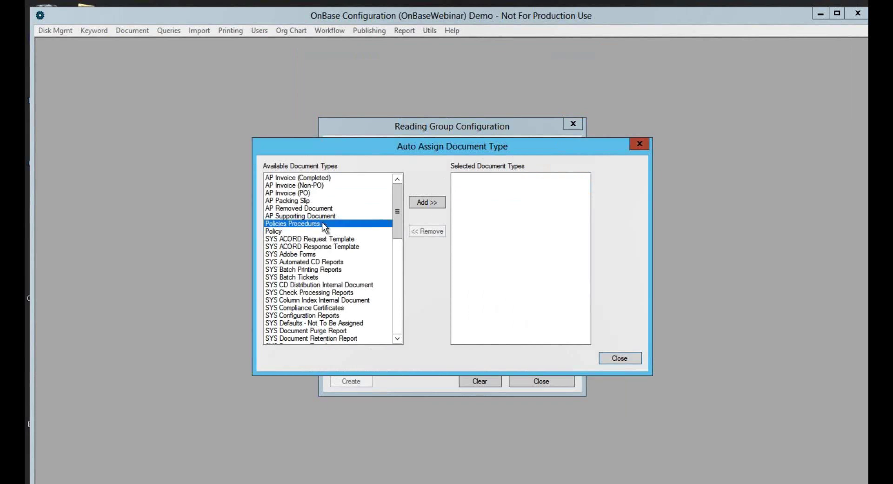
{"action": "left_click", "coordinate": [426, 202]}
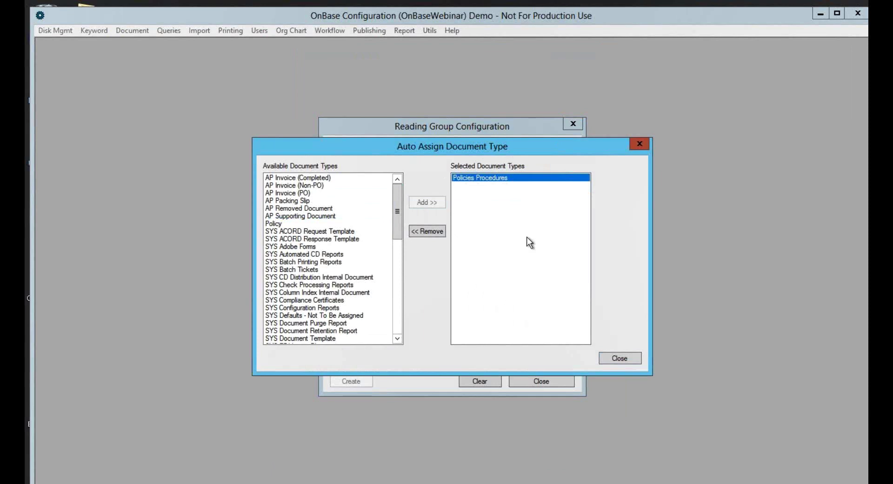
{"action": "left_click", "coordinate": [621, 360]}
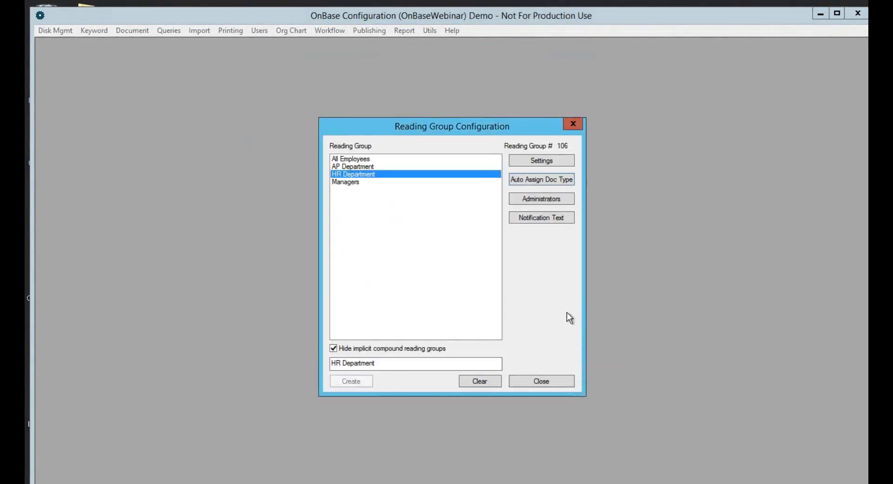
Make HR_MANAGER an HR Department administrator with Document, Member and Approval privileges
{"action": "left_click", "coordinate": [532, 199]}
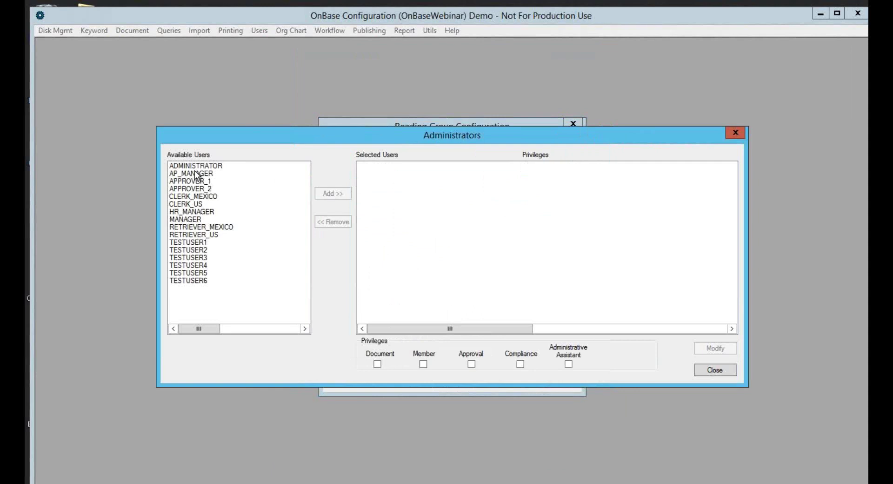
{"action": "left_click", "coordinate": [190, 212]}
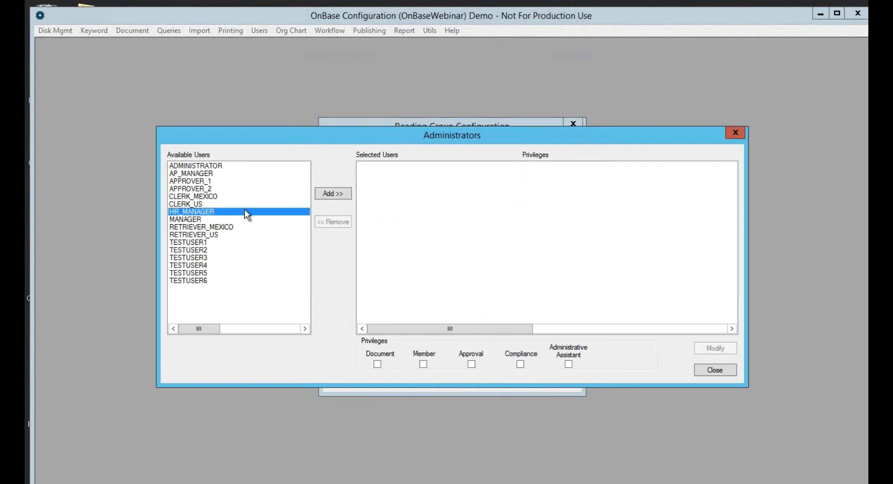
{"action": "left_click", "coordinate": [334, 195]}
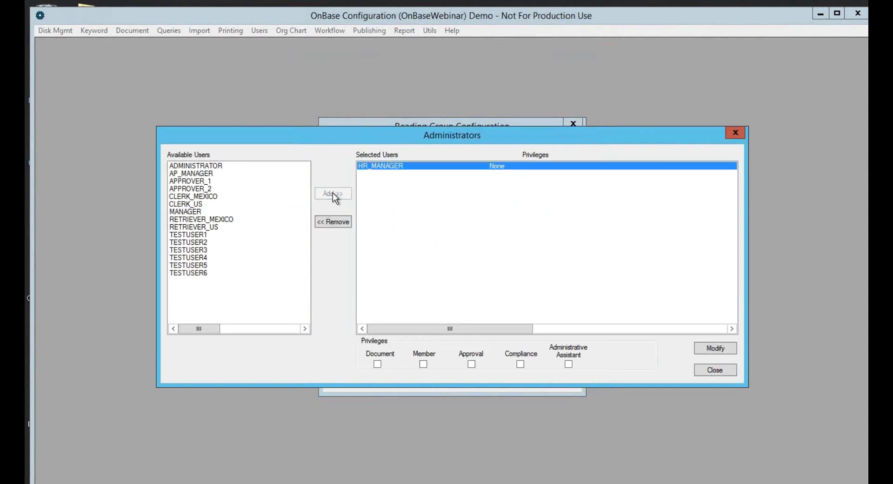
{"action": "left_click", "coordinate": [377, 364]}
{"action": "left_click", "coordinate": [423, 364]}
{"action": "left_click", "coordinate": [471, 364]}
{"action": "left_click", "coordinate": [710, 348]}
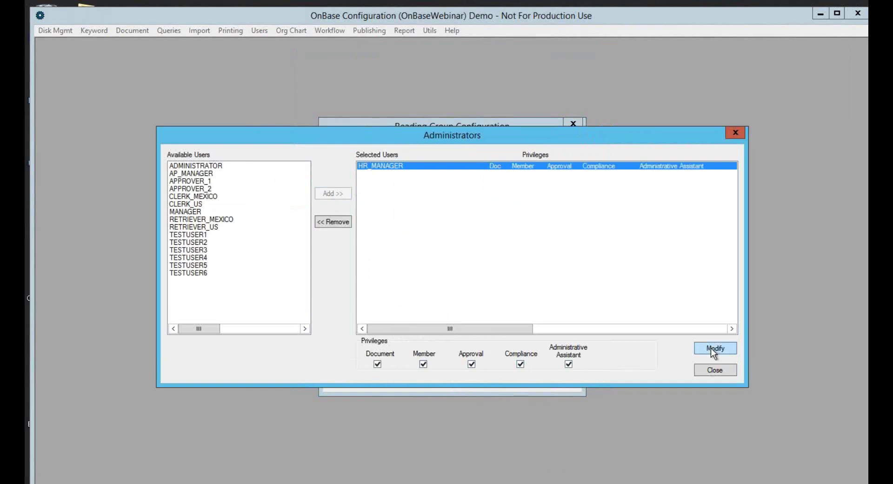
Add MANAGER as a second administrator with all privileges checked, then close the administrators list
{"action": "left_click", "coordinate": [191, 211]}
{"action": "left_click", "coordinate": [333, 193]}
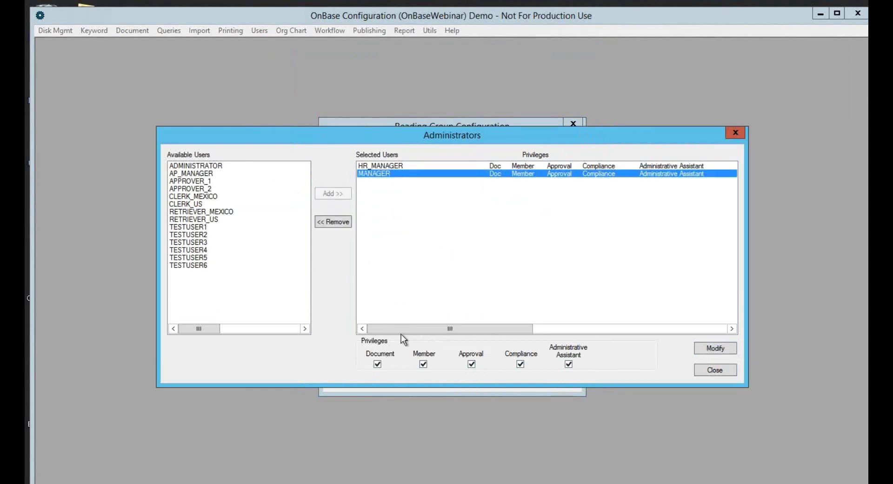
{"action": "left_click", "coordinate": [386, 166]}
{"action": "left_click", "coordinate": [384, 173]}
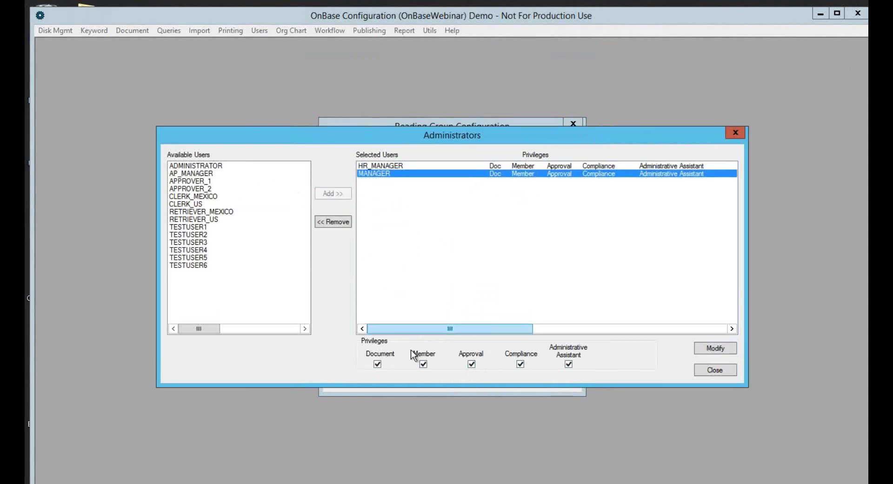
{"action": "left_click", "coordinate": [716, 349]}
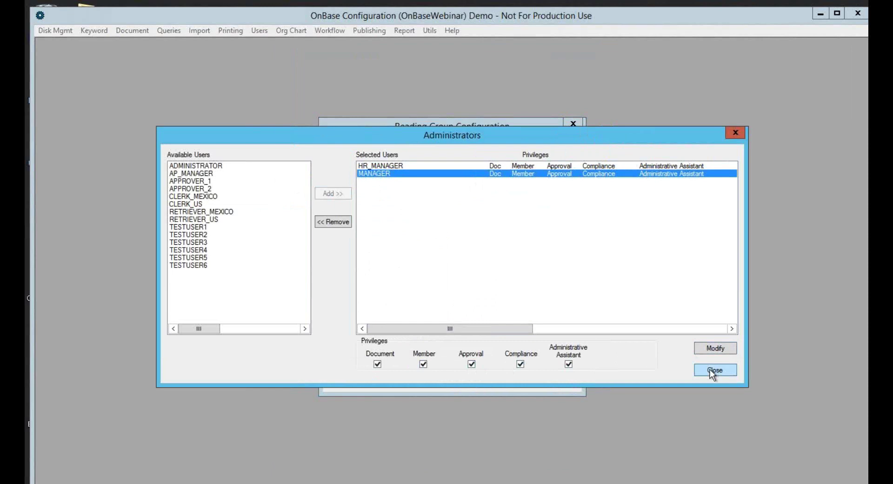
{"action": "left_click", "coordinate": [710, 369]}
{"action": "left_click", "coordinate": [541, 220]}
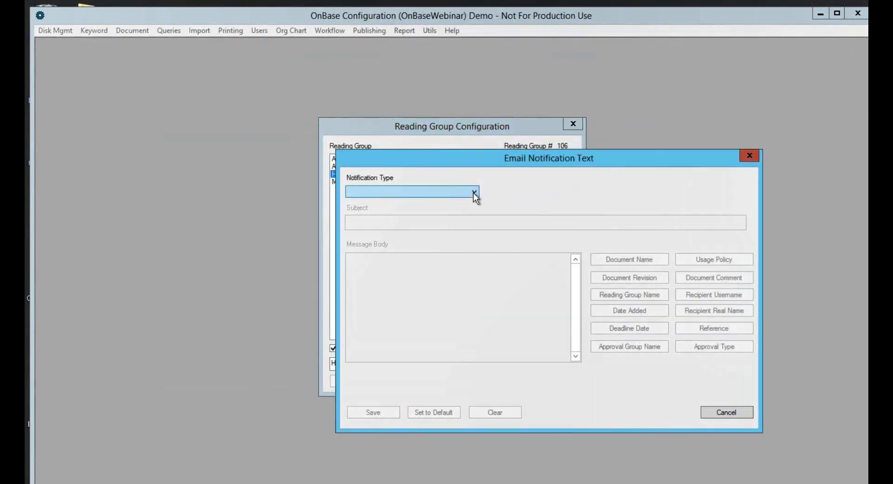
Select the 'Document Added to Reading Group' notification email for HR Department
{"action": "left_click", "coordinate": [473, 192]}
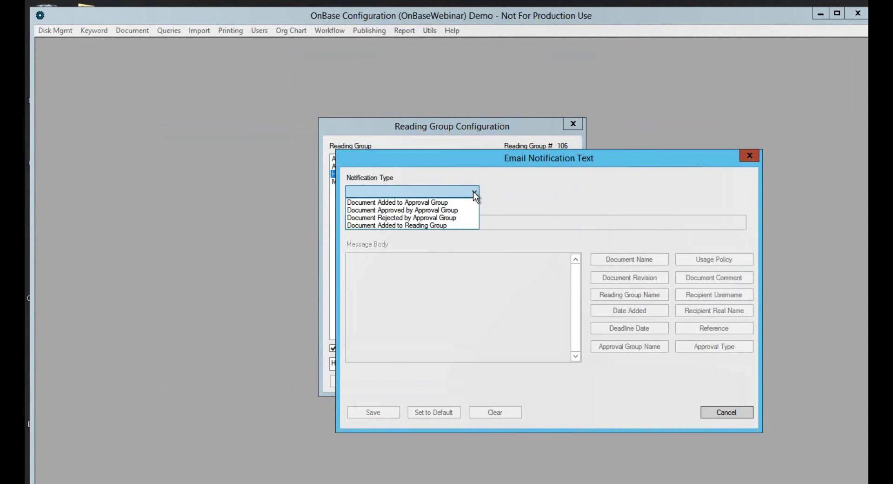
{"action": "left_click", "coordinate": [423, 225]}
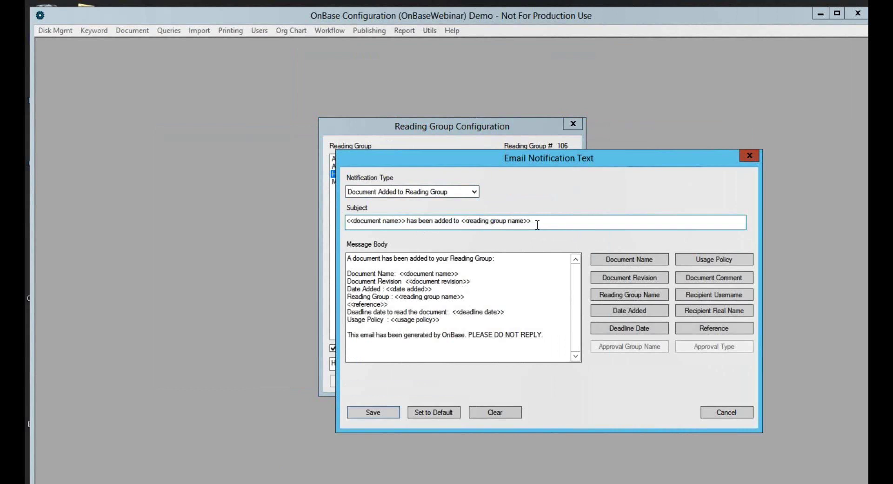
{"action": "left_click", "coordinate": [537, 225]}
Begin the email body with 'Dear <<recipient user name>>,' and save the notification text
{"action": "left_click", "coordinate": [349, 258]}
{"action": "key", "text": "Return"}
{"action": "key", "text": "Return"}
{"action": "key", "text": "Up"}
{"action": "key", "text": "Up"}
{"action": "type", "text": "D"}
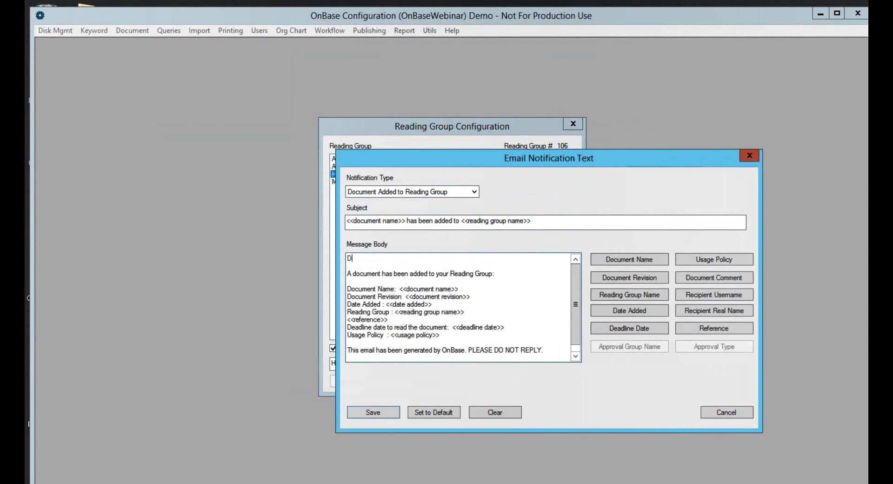
{"action": "type", "text": "ear"}
{"action": "left_click", "coordinate": [702, 296]}
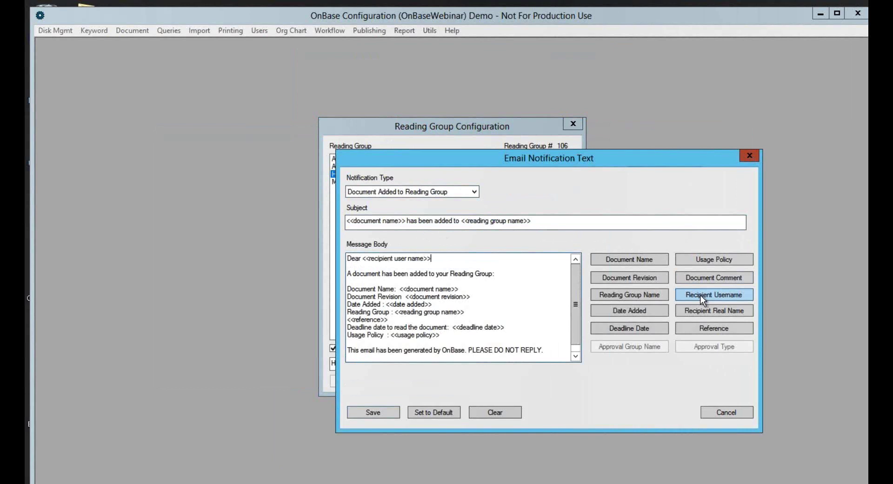
{"action": "type", "text": ","}
{"action": "left_click", "coordinate": [504, 275]}
{"action": "left_click", "coordinate": [523, 336]}
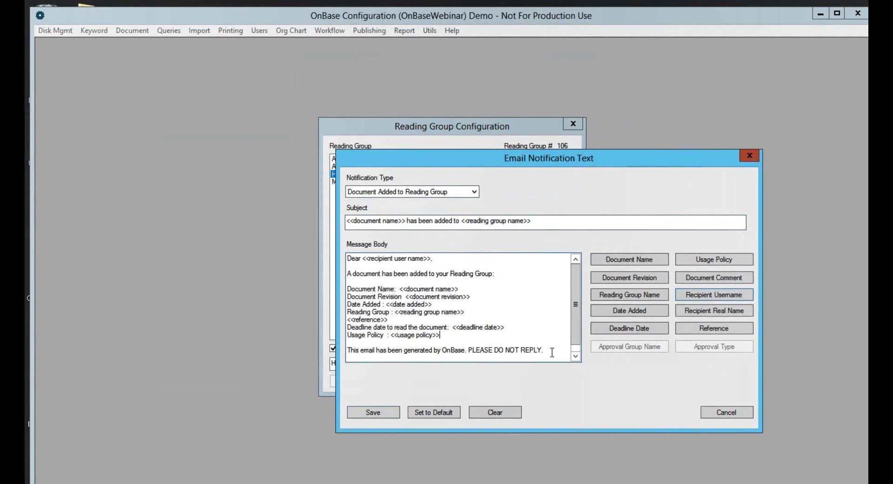
{"action": "left_click", "coordinate": [379, 414]}
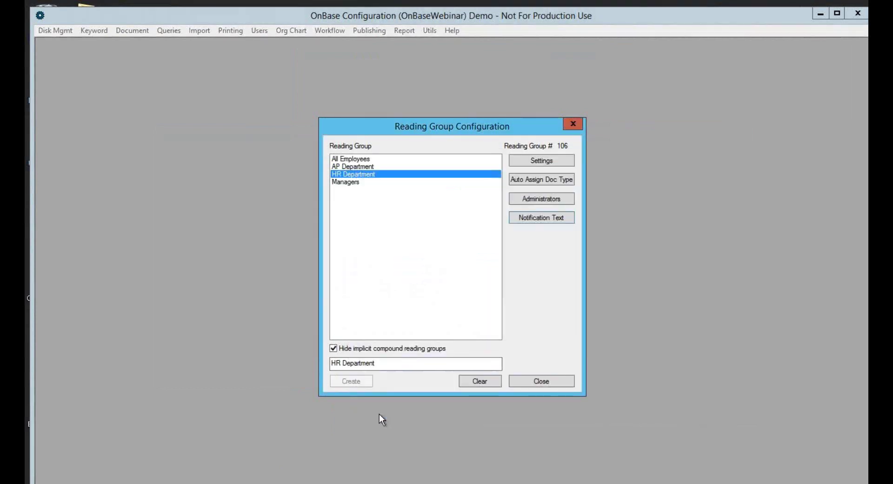
Review the All Employees reading group's usage policy text, save it, and close Reading Group Configuration
{"action": "left_click", "coordinate": [362, 160]}
{"action": "left_click", "coordinate": [530, 163]}
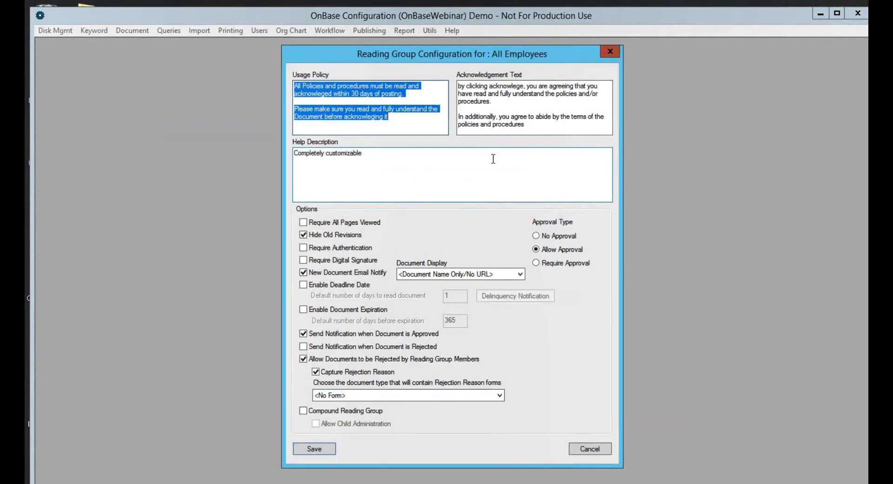
{"action": "left_click", "coordinate": [402, 120]}
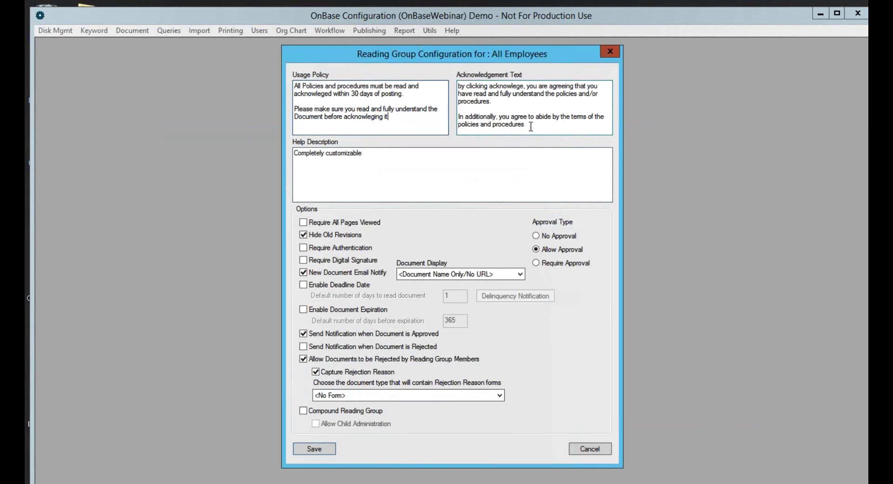
{"action": "left_click_drag", "start_coordinate": [531, 126], "coordinate": [453, 84]}
{"action": "left_click", "coordinate": [427, 134]}
{"action": "left_click", "coordinate": [310, 447]}
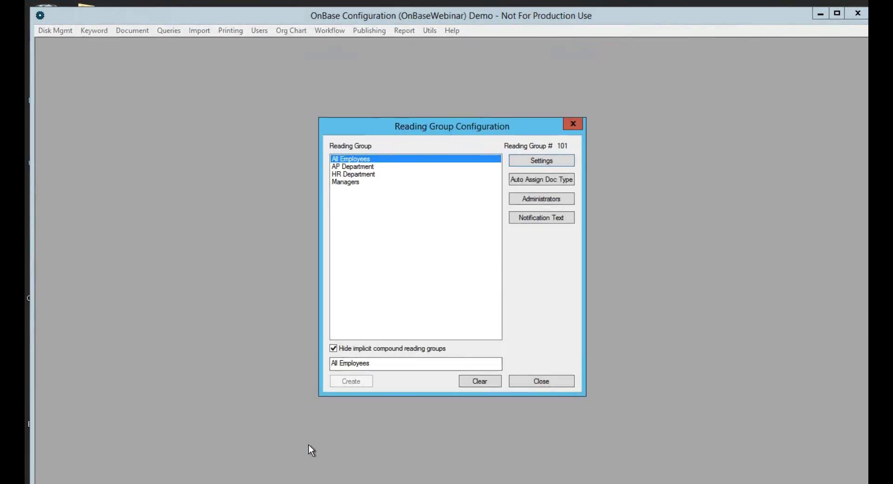
{"action": "left_click", "coordinate": [540, 381]}
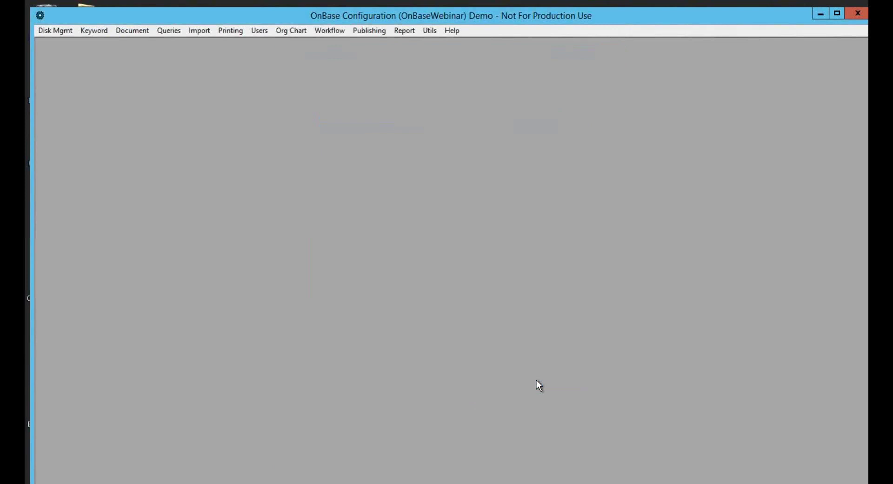
Reset the application servers' cache via Service Monitoring, then exit OnBase Configuration without resetting again
{"action": "left_click", "coordinate": [430, 30]}
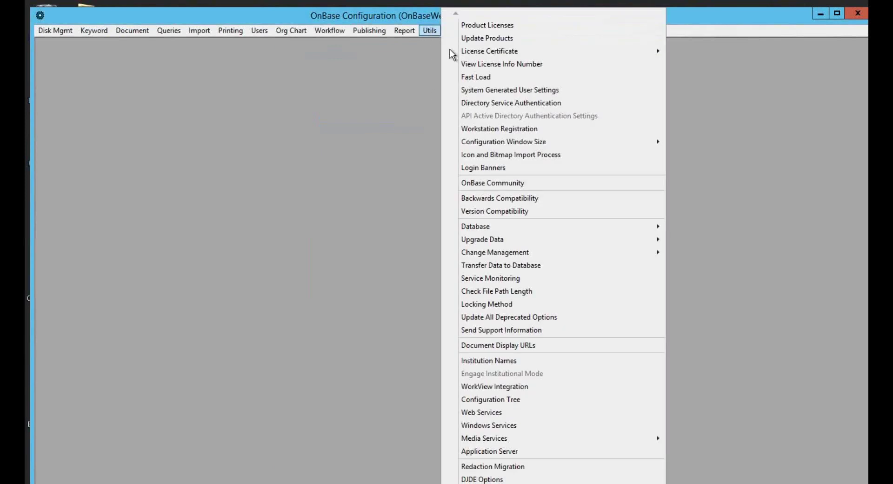
{"action": "left_click", "coordinate": [495, 279]}
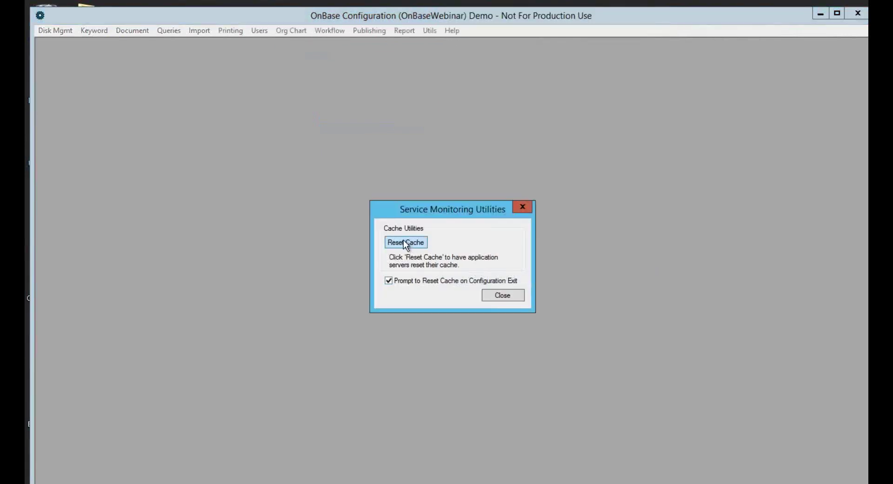
{"action": "left_click", "coordinate": [404, 241]}
{"action": "left_click", "coordinate": [497, 284]}
{"action": "left_click", "coordinate": [523, 206]}
{"action": "left_click", "coordinate": [857, 14]}
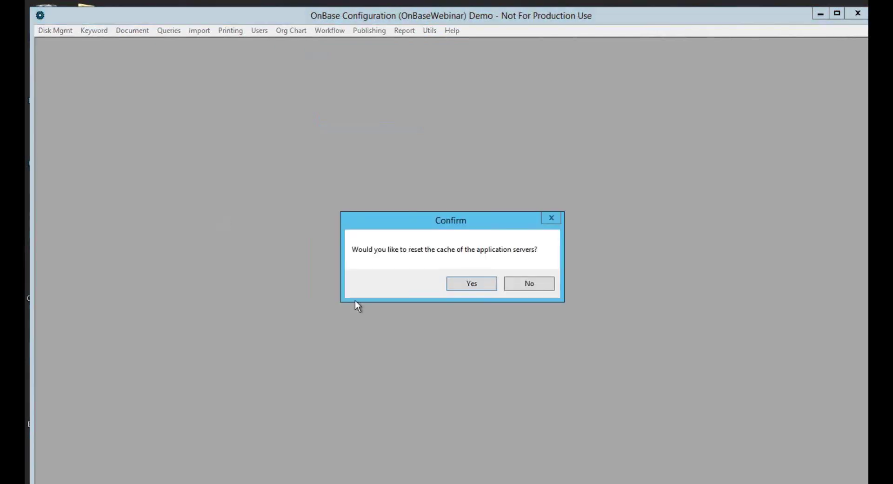
{"action": "left_click", "coordinate": [519, 290]}
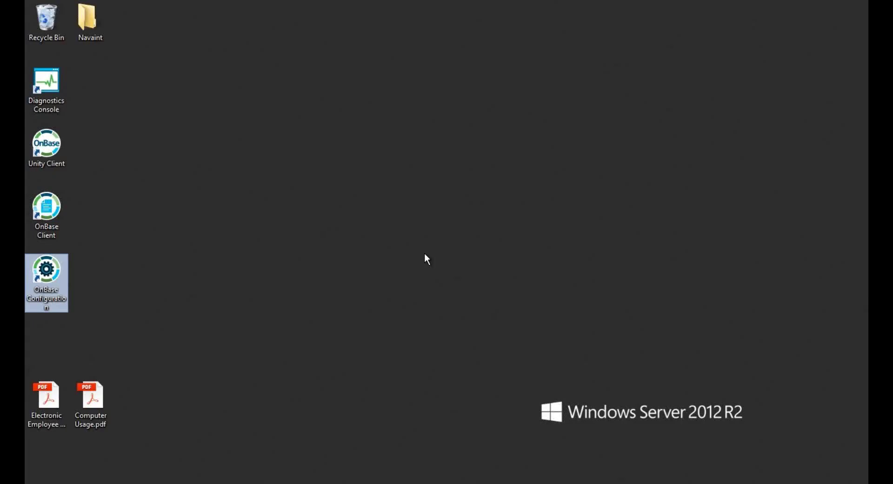
Launch the Unity Client and log in as HR_MANAGER with the account password
{"action": "double_click", "coordinate": [46, 147]}
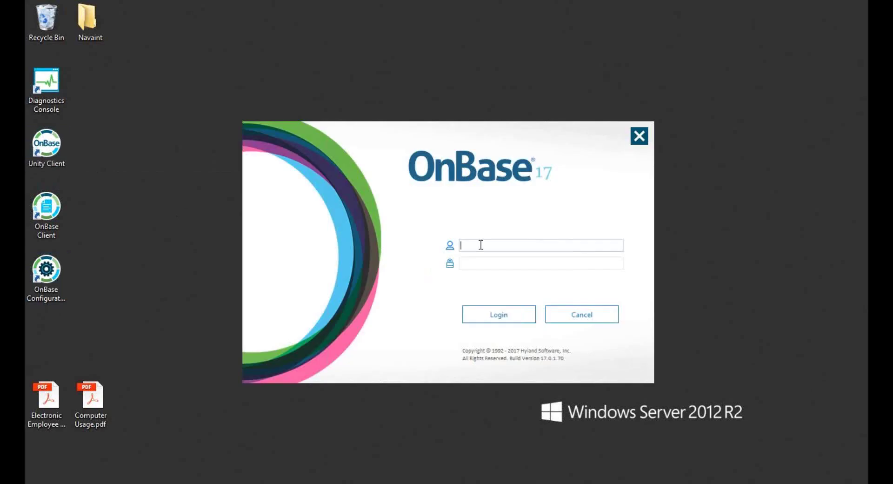
{"action": "key", "text": "Caps_Lock"}
{"action": "type", "text": "HR_MANAGER"}
{"action": "key", "text": "Tab"}
{"action": "key", "text": "Caps_Lock"}
{"action": "type", "text": "********"}
{"action": "key", "text": "Return"}
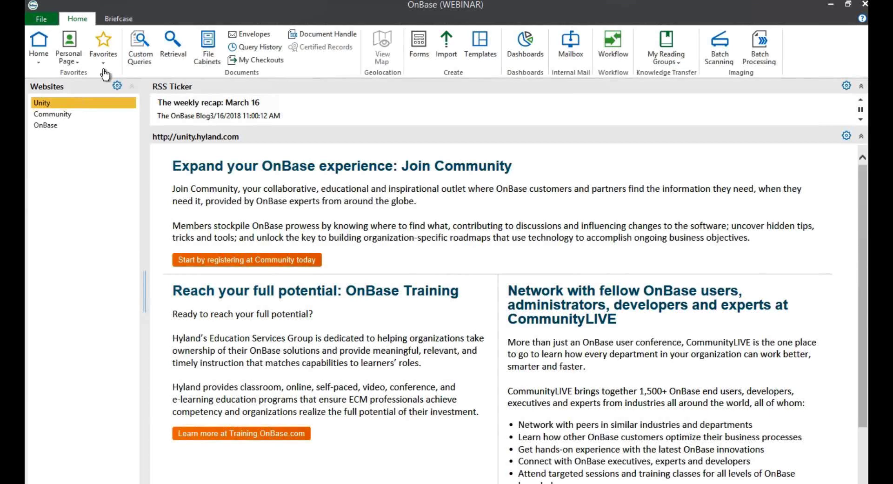
In DKT Administration, show the HR Department reading group's members and select HR_MANAGER from available users
{"action": "left_click", "coordinate": [39, 21]}
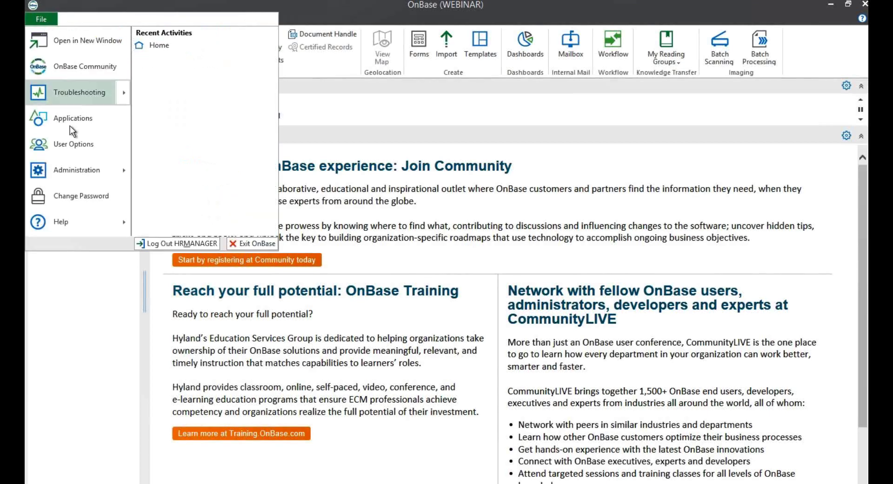
{"action": "mouse_move", "coordinate": [76, 167]}
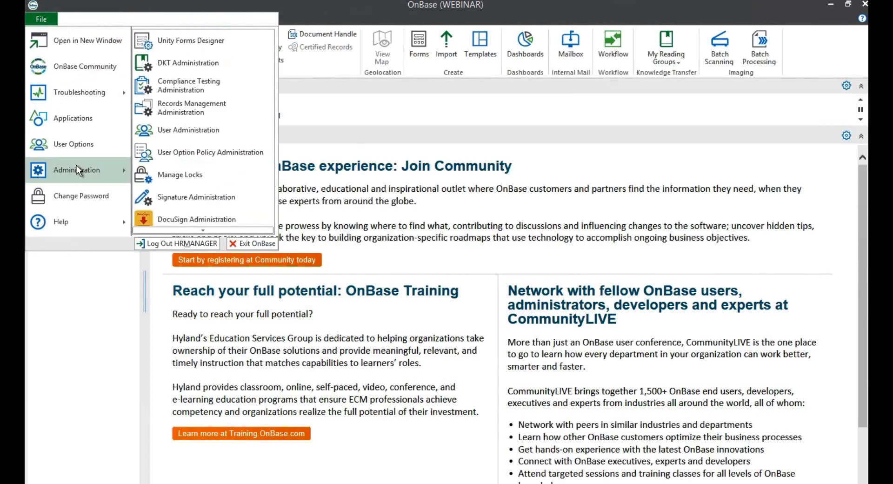
{"action": "left_click", "coordinate": [193, 64]}
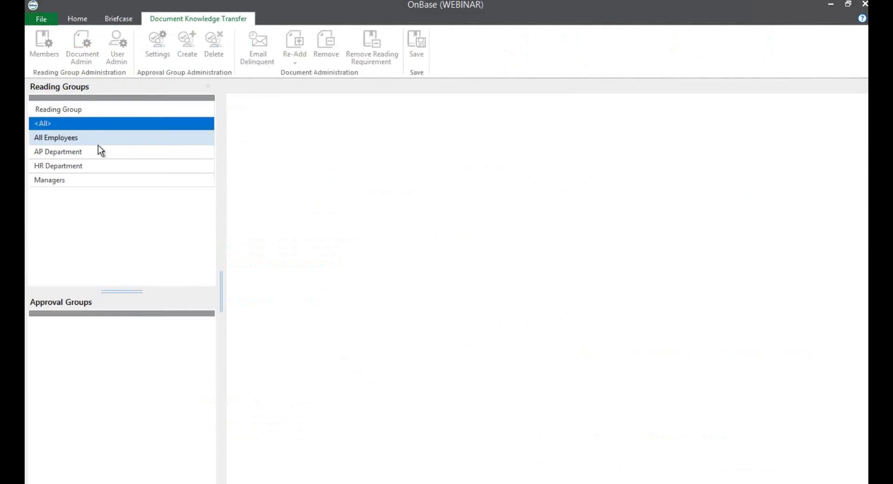
{"action": "left_click", "coordinate": [88, 166]}
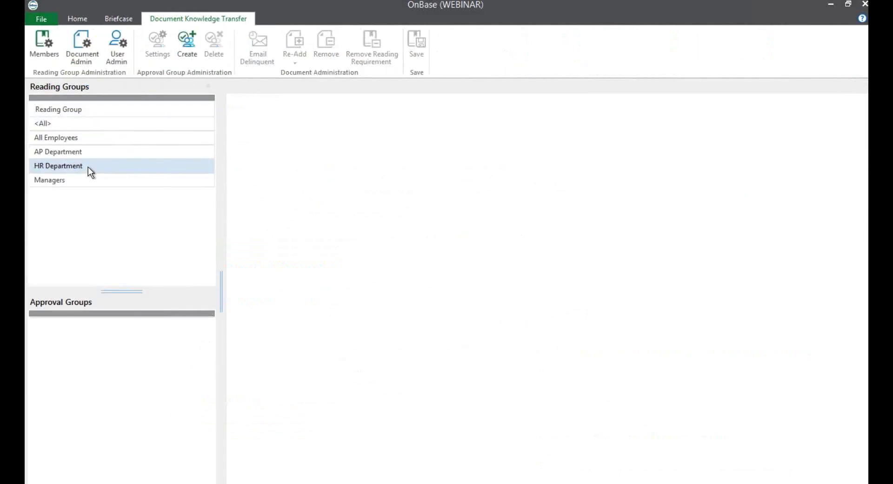
{"action": "left_click", "coordinate": [45, 47]}
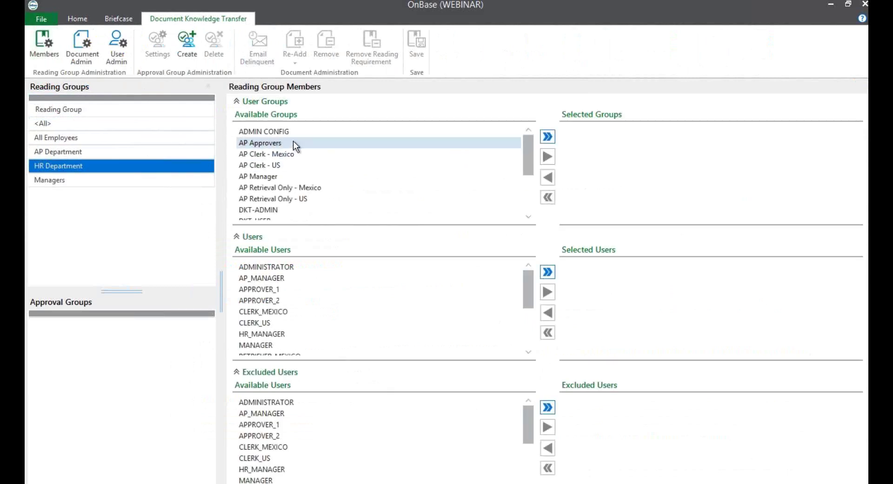
{"action": "left_click_drag", "start_coordinate": [527, 157], "coordinate": [527, 188]}
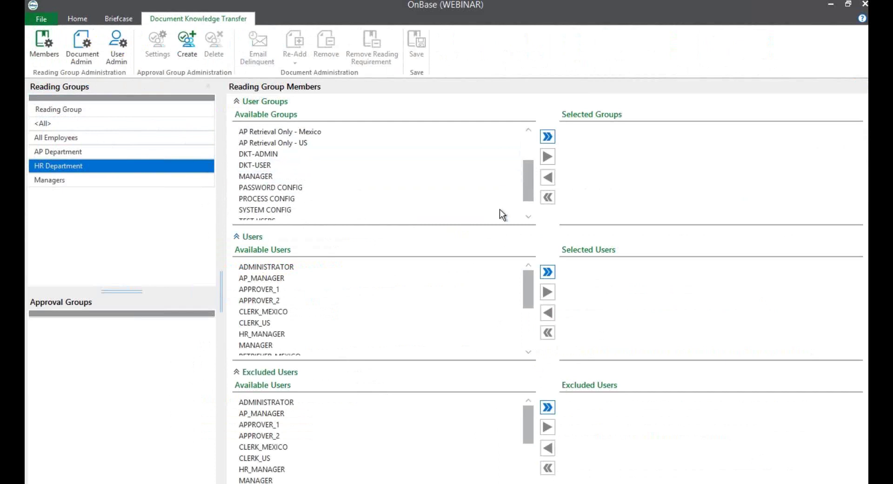
{"action": "left_click", "coordinate": [314, 333]}
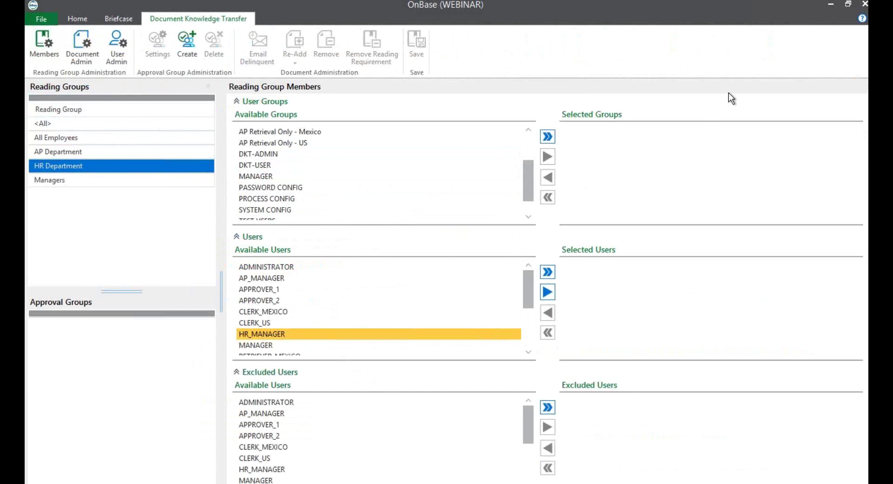